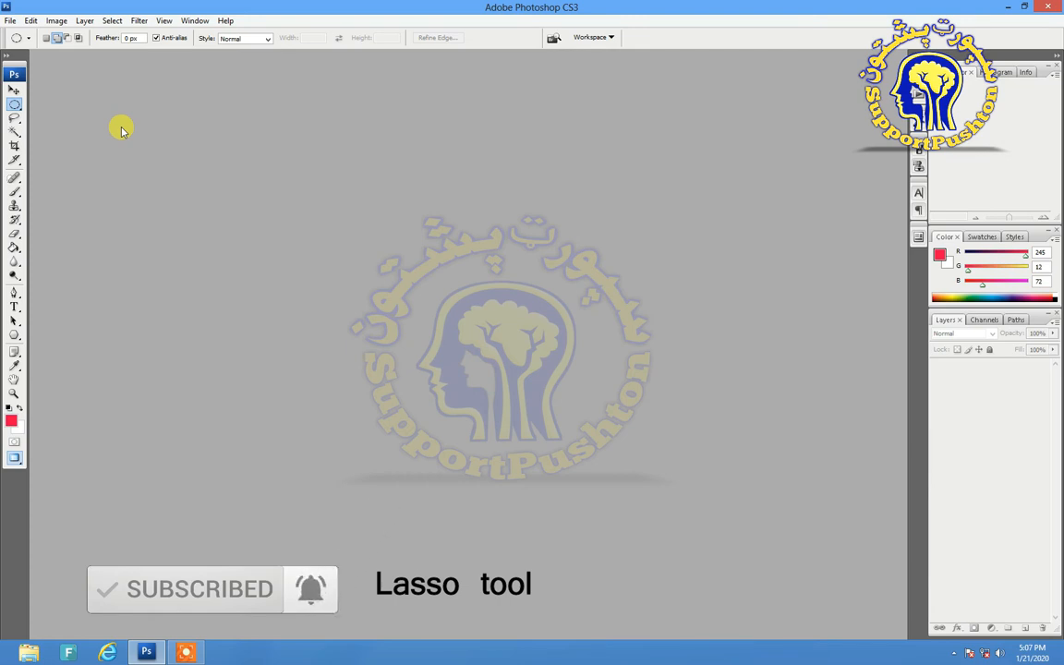
Open the two_seabirds_flying_over_the_red_sea image from the photo shope Demo Picture folder.
{"action": "key", "text": "ctrl+o"}
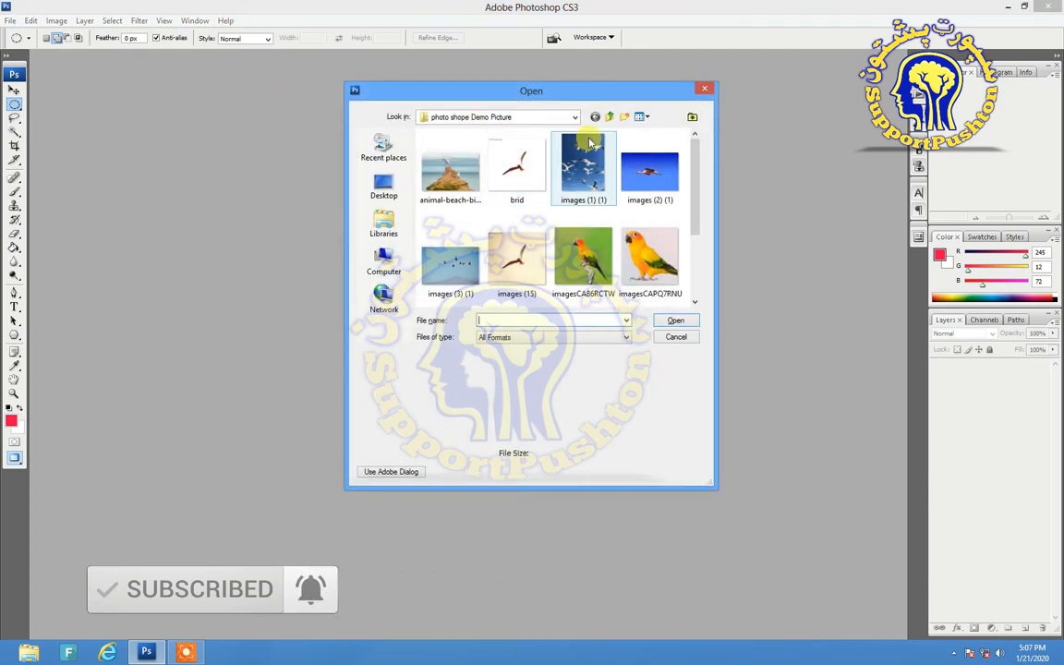
{"action": "left_click_drag", "start_coordinate": [694, 178], "coordinate": [688, 237]}
{"action": "left_click", "coordinate": [584, 244]}
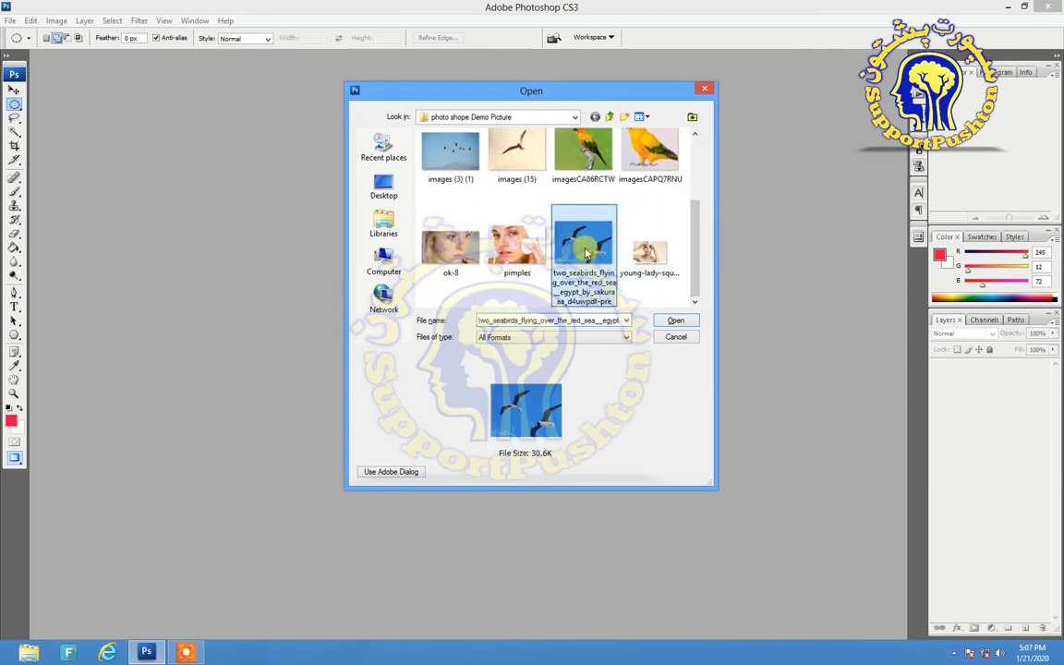
{"action": "double_click", "coordinate": [585, 248]}
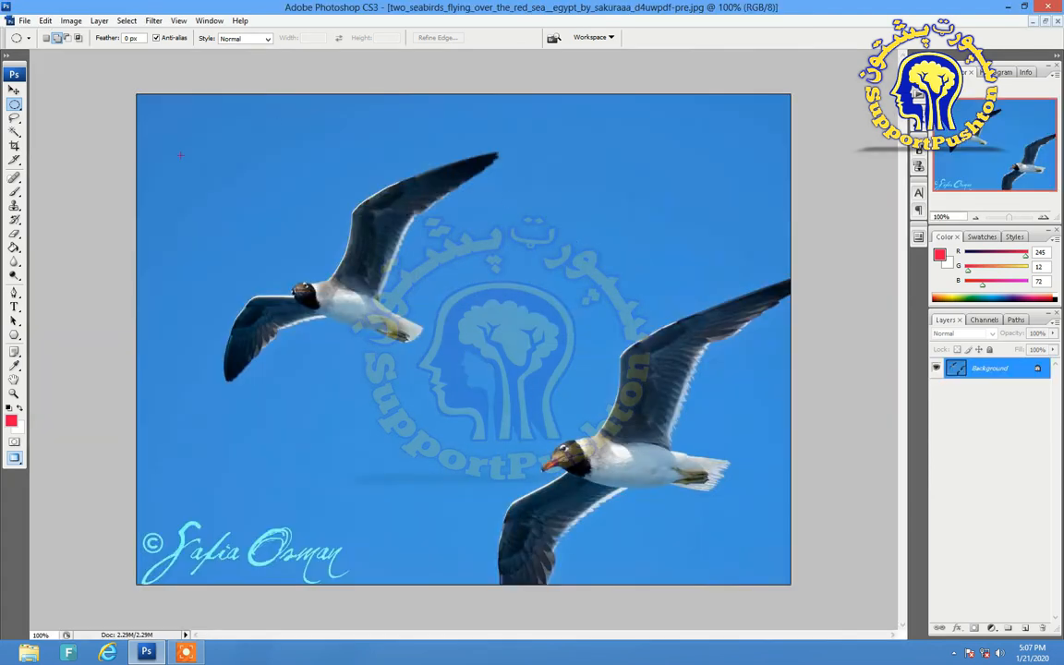
Draw a rectangular marquee selection over the sky beside the upper wing of the left bird.
{"action": "left_click", "coordinate": [17, 105]}
{"action": "right_click", "coordinate": [16, 105]}
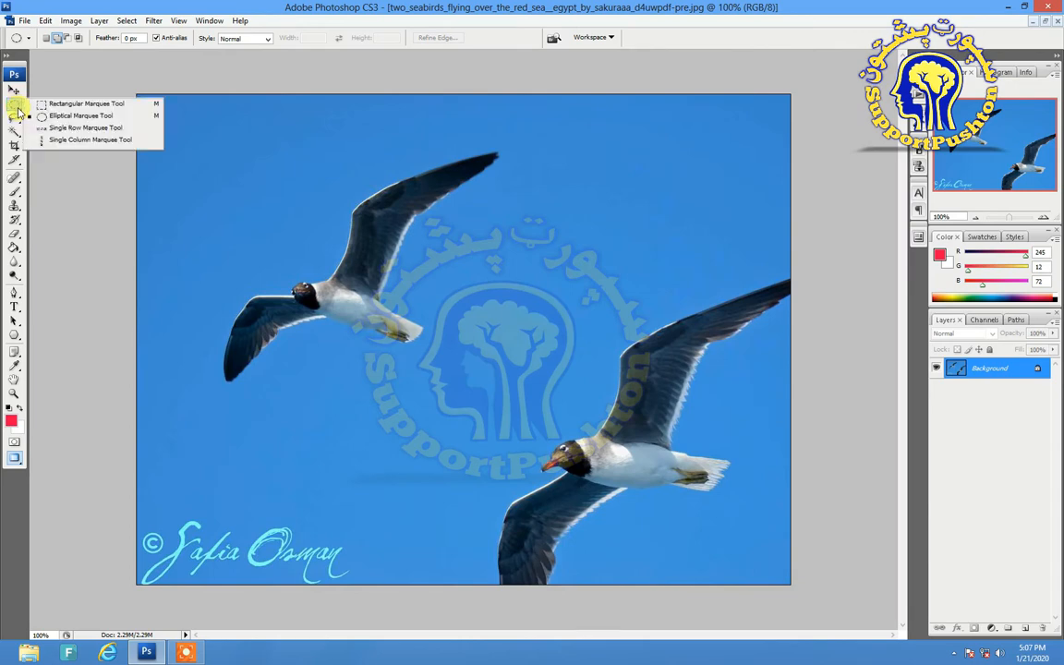
{"action": "left_click", "coordinate": [83, 104]}
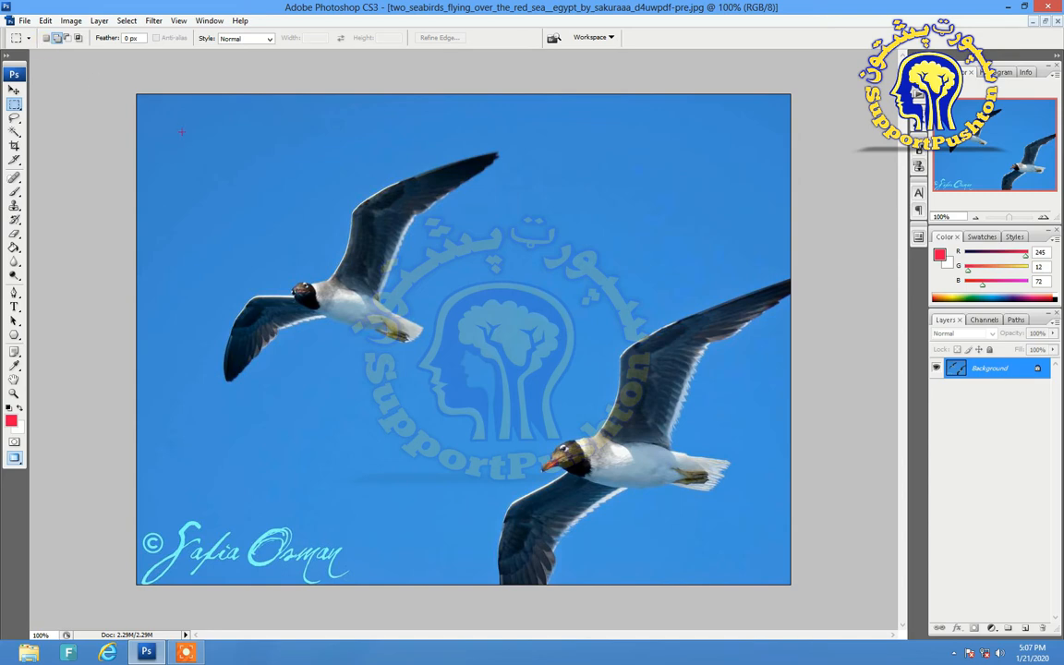
{"action": "left_click_drag", "start_coordinate": [371, 222], "coordinate": [371, 222]}
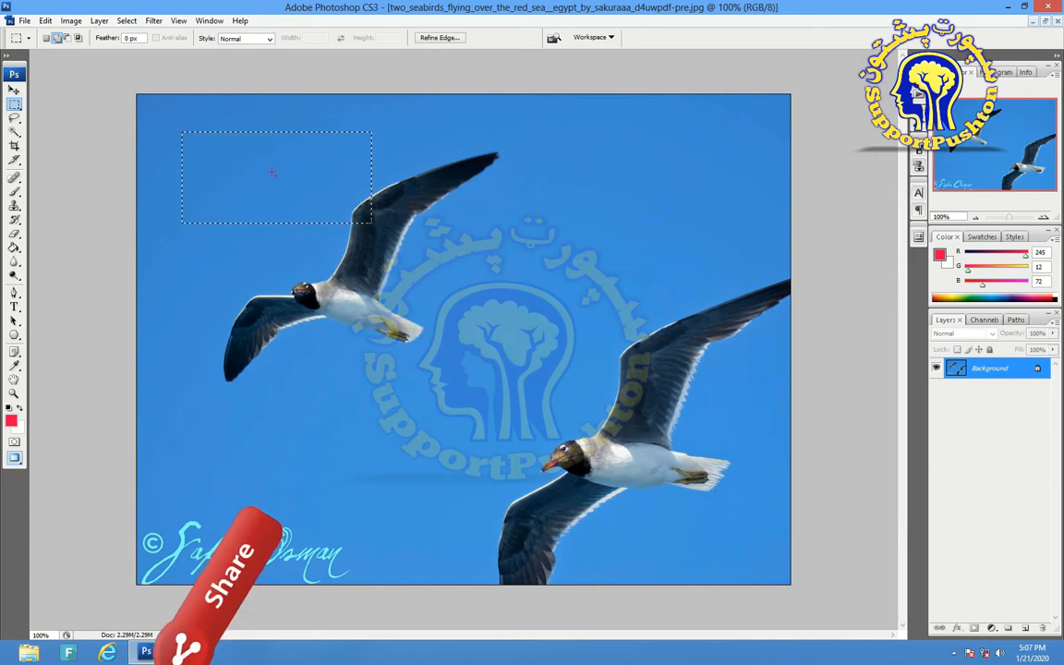
Try moving the selected image area with the Move tool towards the bird's wing, and undo the move.
{"action": "left_click", "coordinate": [14, 90]}
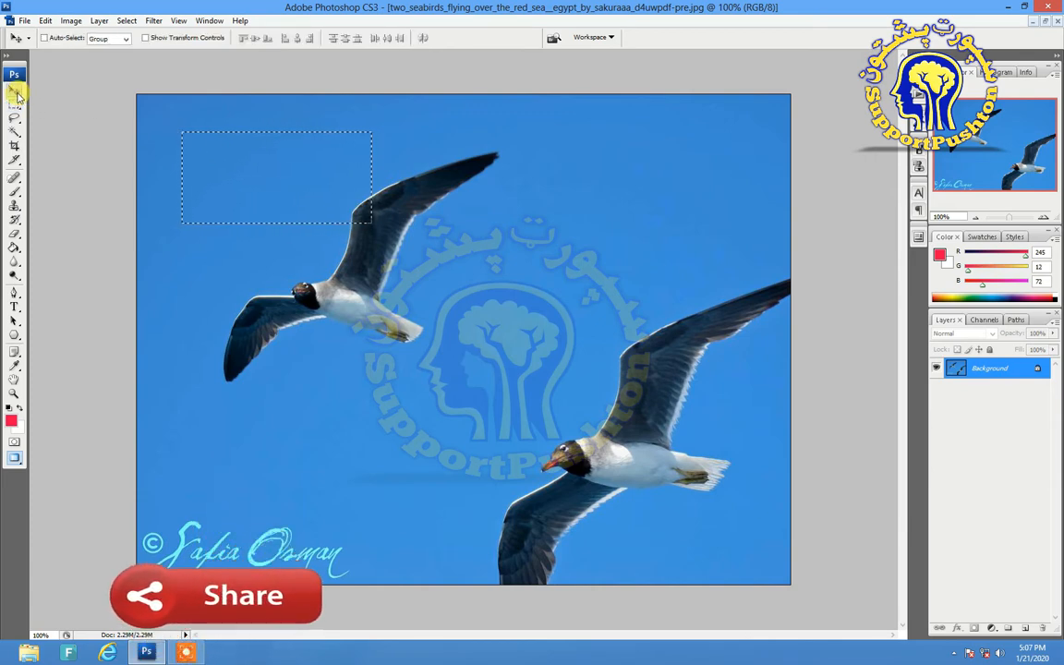
{"action": "left_click", "coordinate": [222, 178]}
{"action": "left_click_drag", "start_coordinate": [215, 165], "coordinate": [308, 185]}
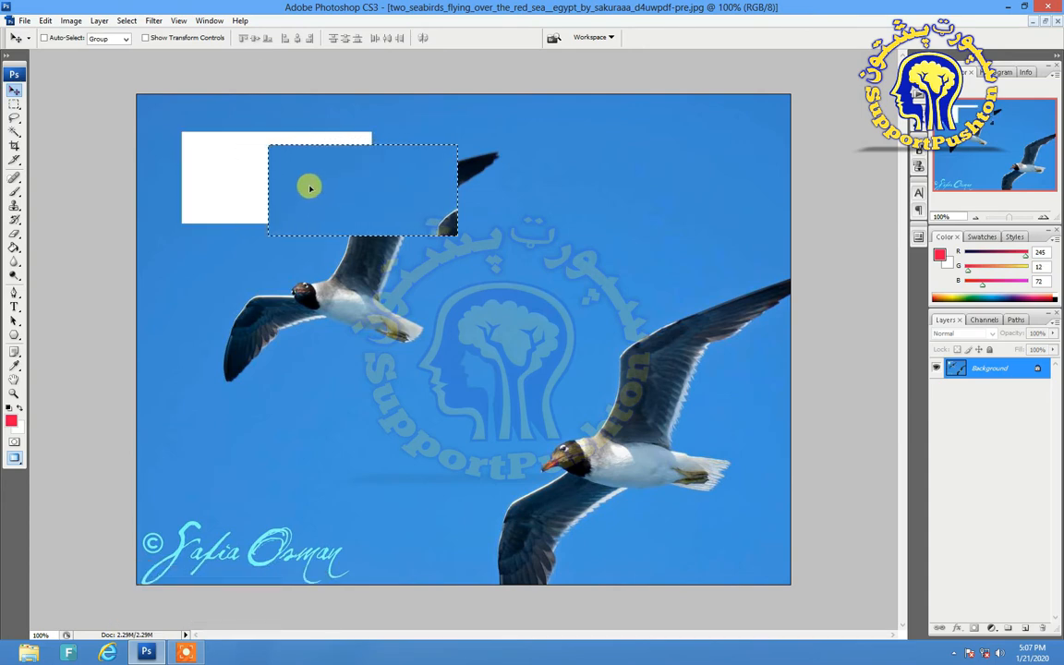
{"action": "key", "text": "ctrl+z"}
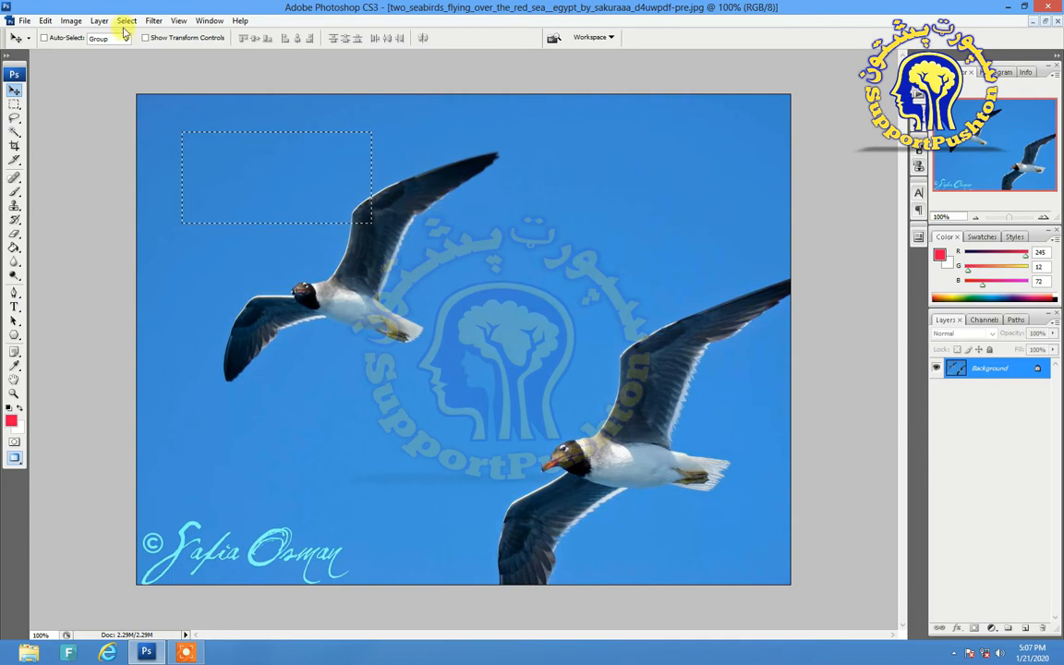
Extend the rectangular selection, shift its outline over the left bird's upper wing with the Lasso tool, and deselect it.
{"action": "left_click", "coordinate": [14, 104]}
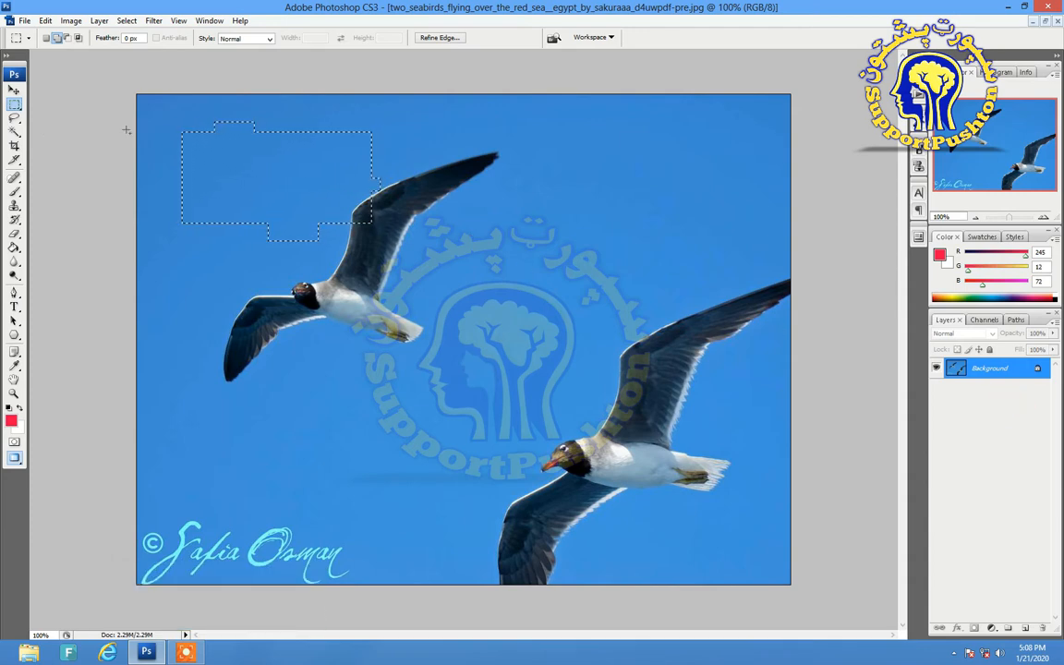
{"action": "left_click", "coordinate": [14, 118]}
{"action": "mouse_move", "coordinate": [226, 181]}
{"action": "left_mouse_down"}
{"action": "mouse_move", "coordinate": [311, 200]}
{"action": "mouse_move", "coordinate": [271, 204]}
{"action": "mouse_move", "coordinate": [291, 221]}
{"action": "mouse_move", "coordinate": [454, 236]}
{"action": "mouse_move", "coordinate": [394, 190]}
{"action": "mouse_move", "coordinate": [382, 197]}
{"action": "mouse_move", "coordinate": [434, 256]}
{"action": "mouse_move", "coordinate": [368, 239]}
{"action": "mouse_move", "coordinate": [357, 255]}
{"action": "mouse_move", "coordinate": [375, 238]}
{"action": "mouse_move", "coordinate": [363, 195]}
{"action": "left_mouse_up"}
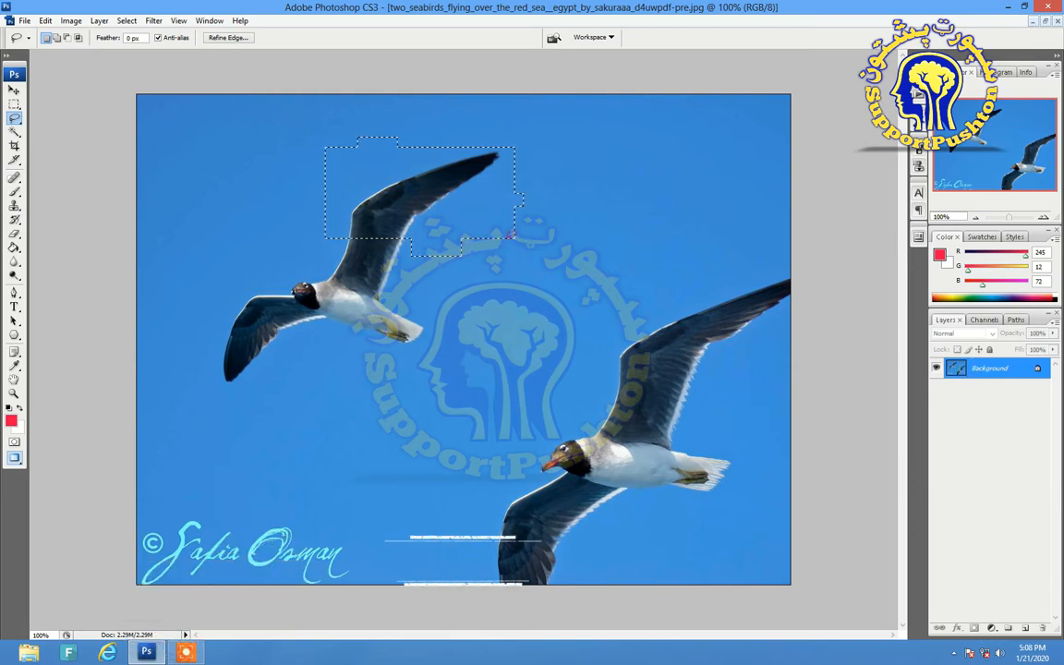
{"action": "key", "text": "ctrl+d"}
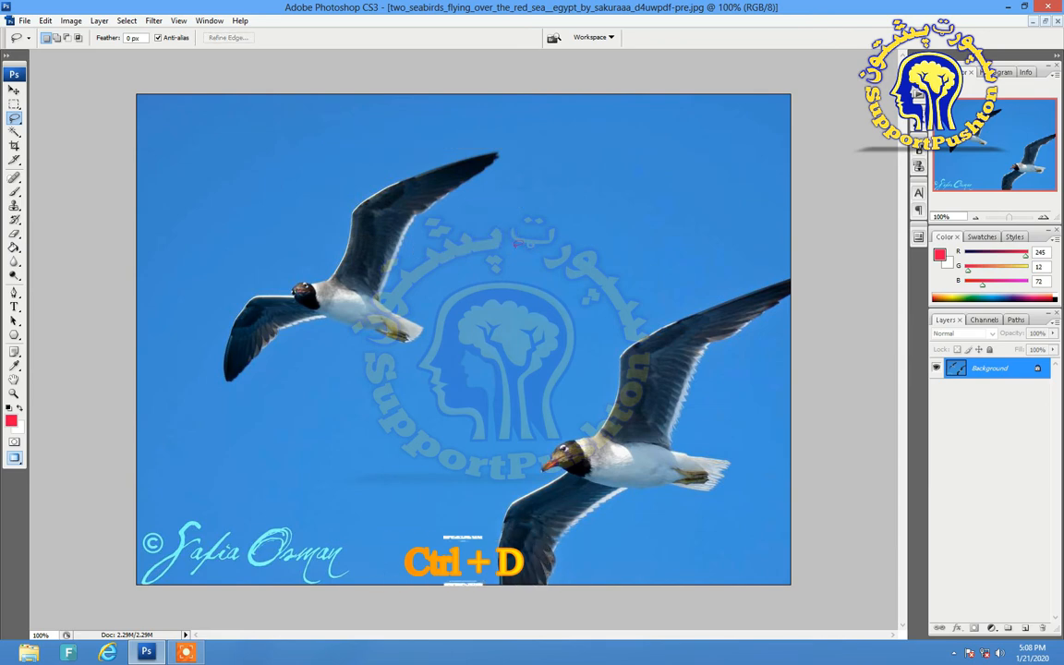
Duplicate the Background layer and hide the original Background.
{"action": "key", "text": "ctrl+j"}
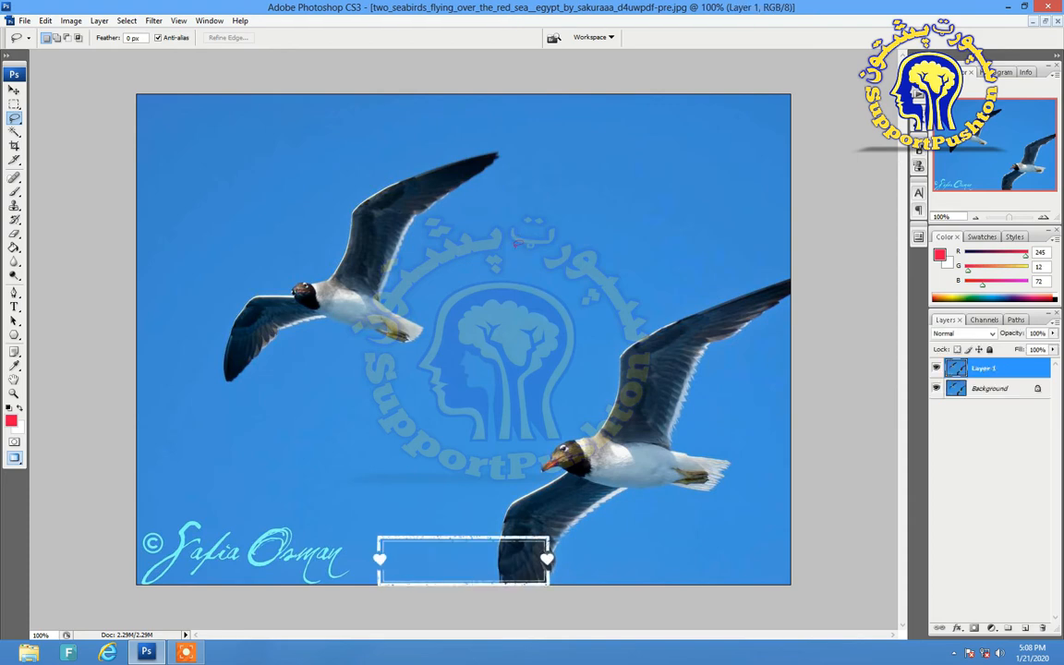
{"action": "left_click", "coordinate": [937, 388]}
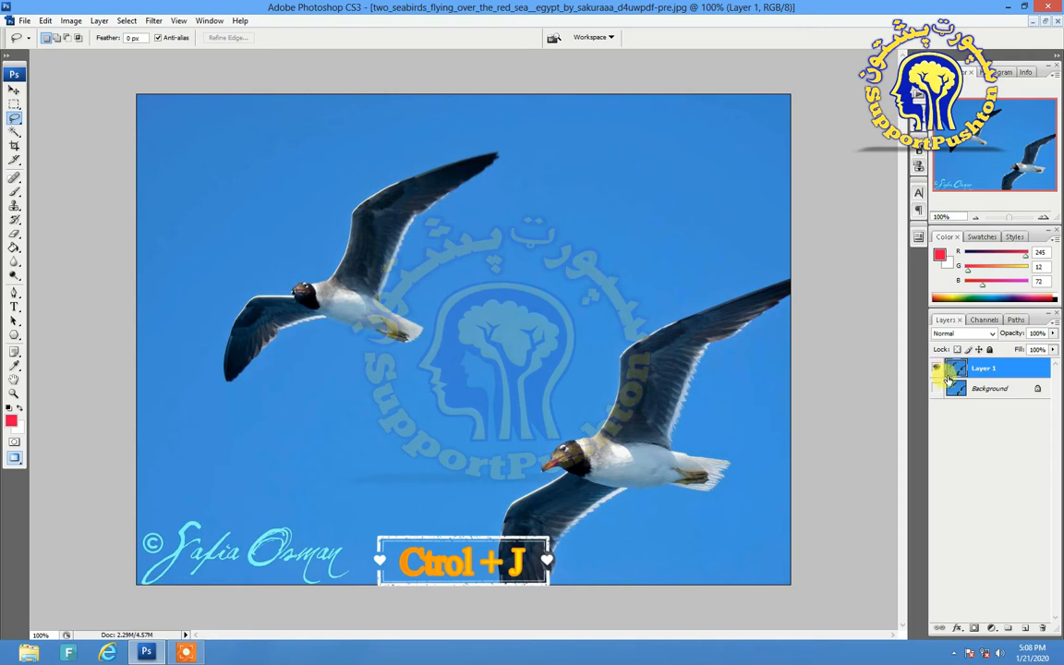
Draw a freehand Lasso selection over the sky and the left bird's upper wing tip, and shift its outline slightly.
{"action": "right_click", "coordinate": [16, 120]}
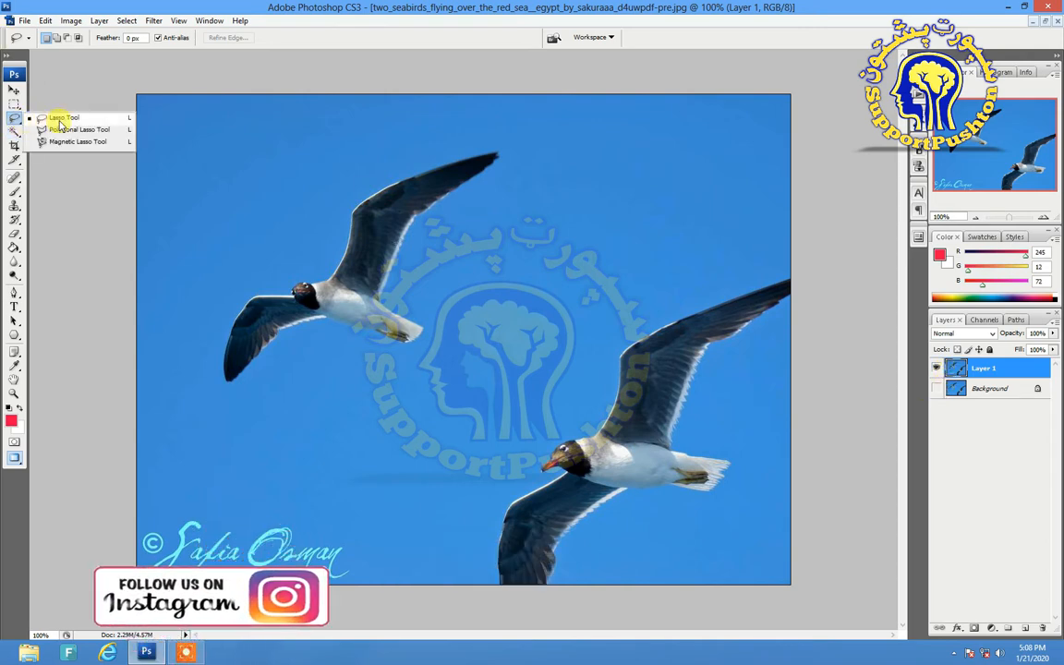
{"action": "left_click", "coordinate": [61, 120]}
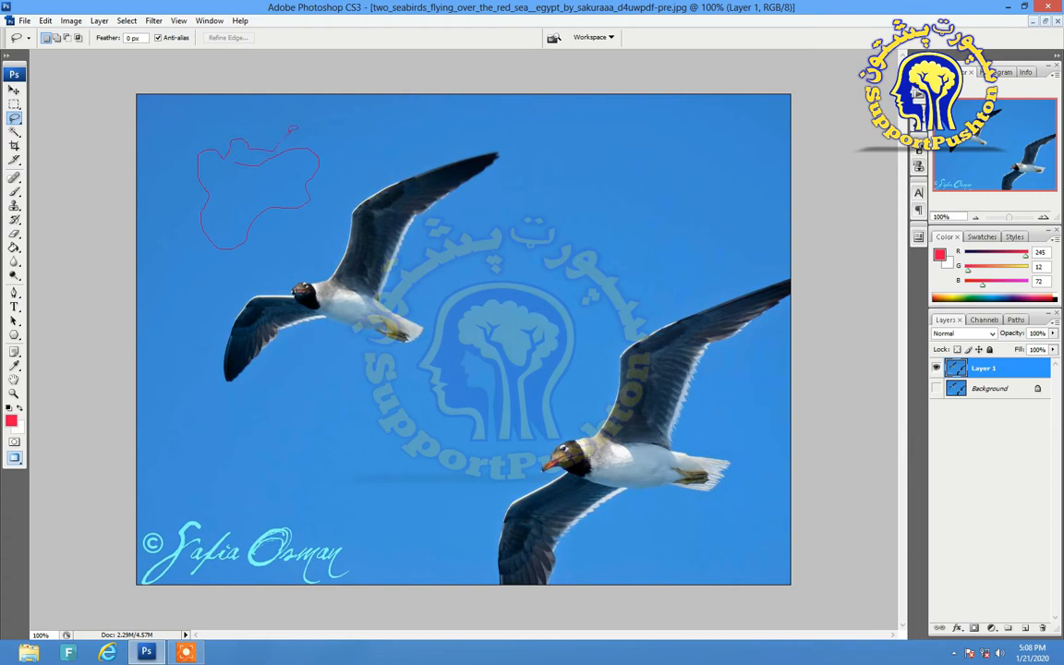
{"action": "mouse_move", "coordinate": [461, 174]}
{"action": "left_mouse_down"}
{"action": "mouse_move", "coordinate": [369, 174]}
{"action": "mouse_move", "coordinate": [351, 148]}
{"action": "left_mouse_up"}
{"action": "mouse_move", "coordinate": [276, 127]}
{"action": "left_mouse_down"}
{"action": "mouse_move", "coordinate": [259, 182]}
{"action": "mouse_move", "coordinate": [323, 198]}
{"action": "mouse_move", "coordinate": [300, 213]}
{"action": "mouse_move", "coordinate": [265, 212]}
{"action": "mouse_move", "coordinate": [272, 185]}
{"action": "mouse_move", "coordinate": [314, 162]}
{"action": "mouse_move", "coordinate": [287, 189]}
{"action": "left_mouse_up"}
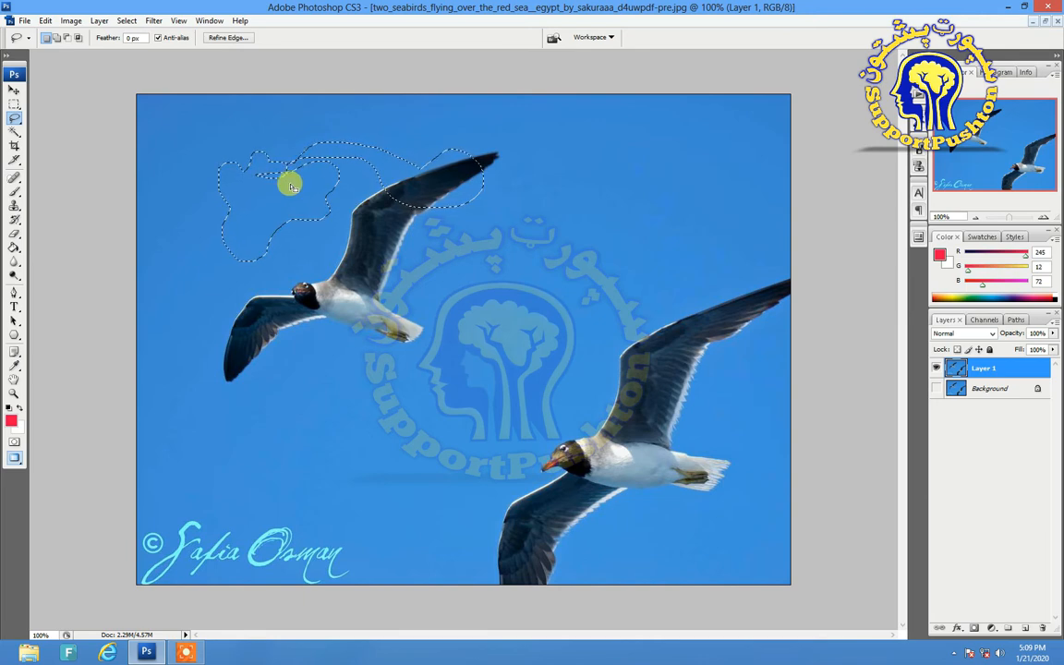
Draw a thin wavy freehand selection across the sky above the left bird, and clear it.
{"action": "left_click", "coordinate": [188, 155]}
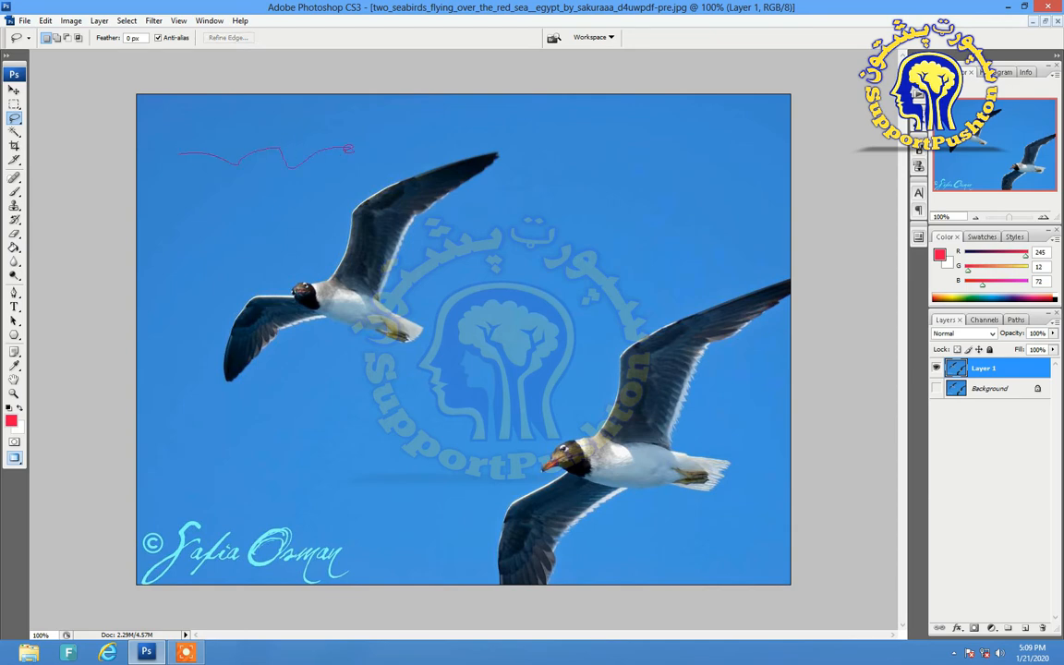
{"action": "left_click_drag", "start_coordinate": [427, 143], "coordinate": [423, 145]}
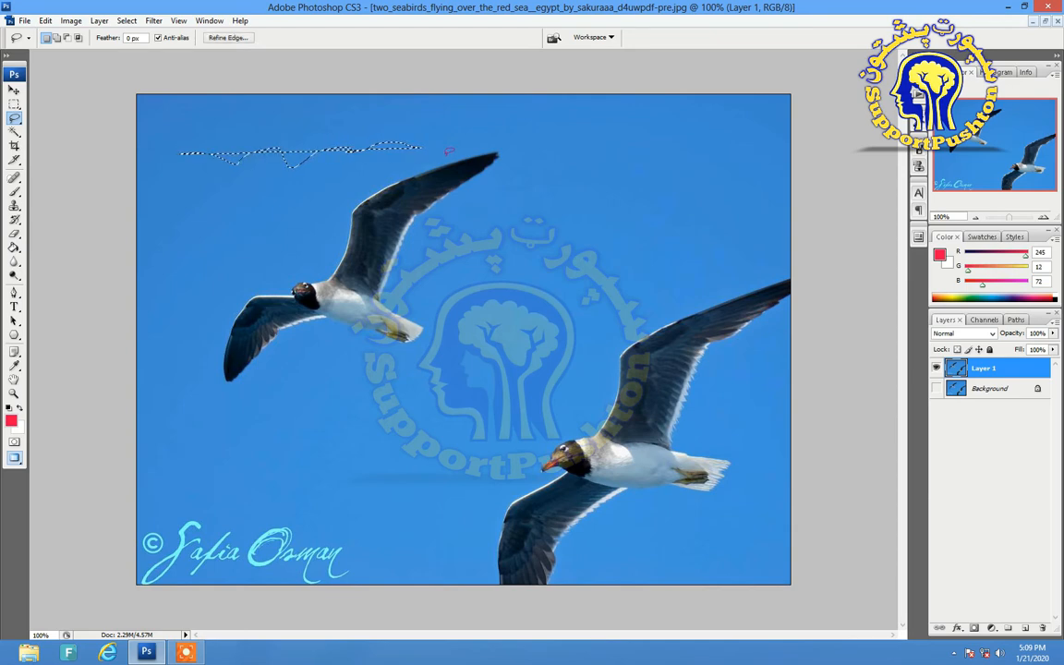
{"action": "left_click", "coordinate": [444, 157]}
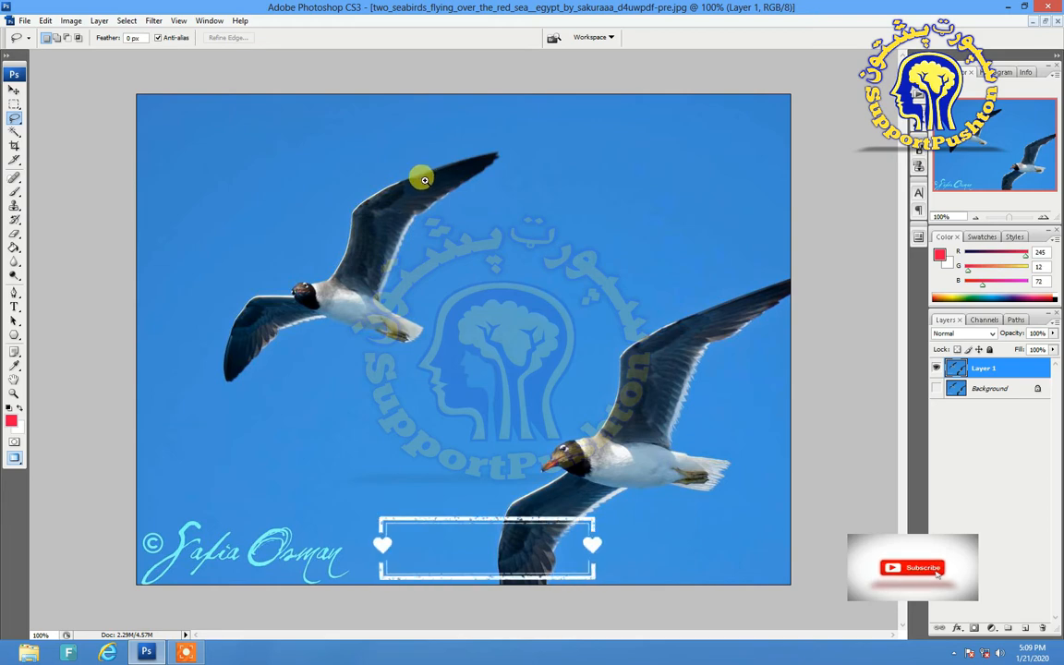
Enclose the left bird in a loose freehand Lasso selection at 200% zoom.
{"action": "left_click", "coordinate": [420, 182], "text": "ctrl"}
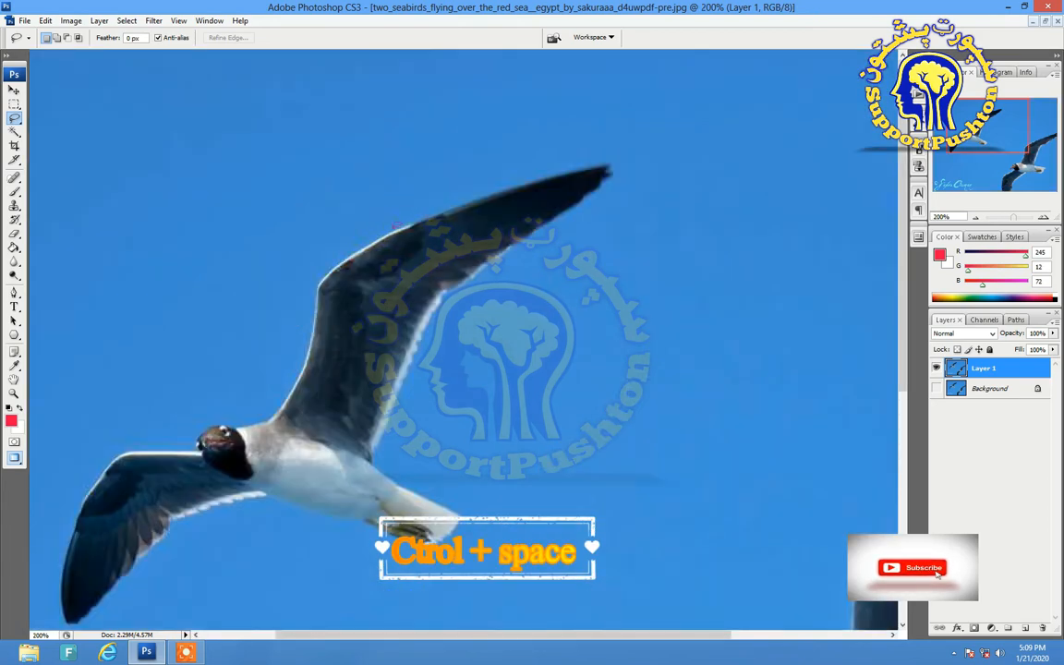
{"action": "left_click", "coordinate": [416, 201], "text": "ctrl+alt"}
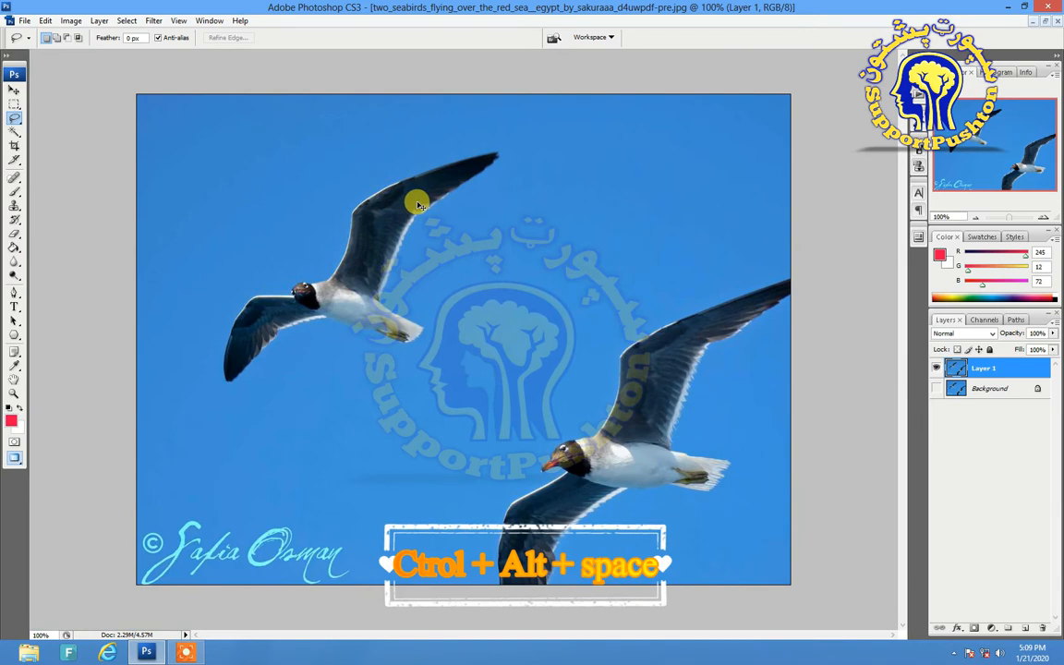
{"action": "left_click", "coordinate": [417, 200], "text": "ctrl"}
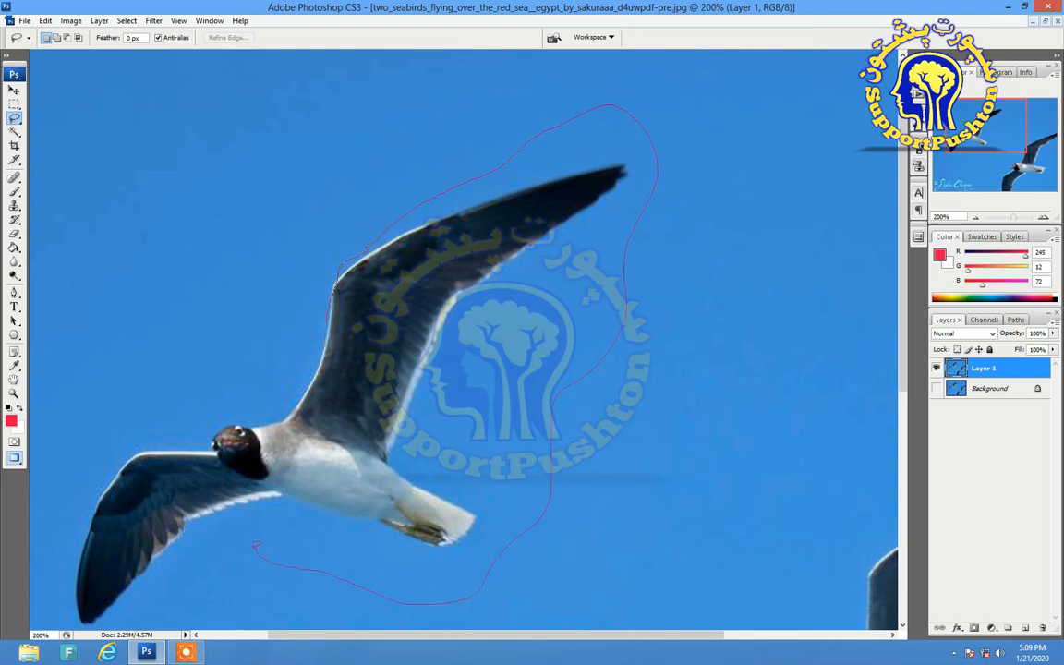
{"action": "mouse_move", "coordinate": [81, 607]}
{"action": "left_mouse_down"}
{"action": "mouse_move", "coordinate": [110, 510]}
{"action": "mouse_move", "coordinate": [110, 434]}
{"action": "left_mouse_up"}
{"action": "left_click_drag", "start_coordinate": [88, 611], "coordinate": [92, 612]}
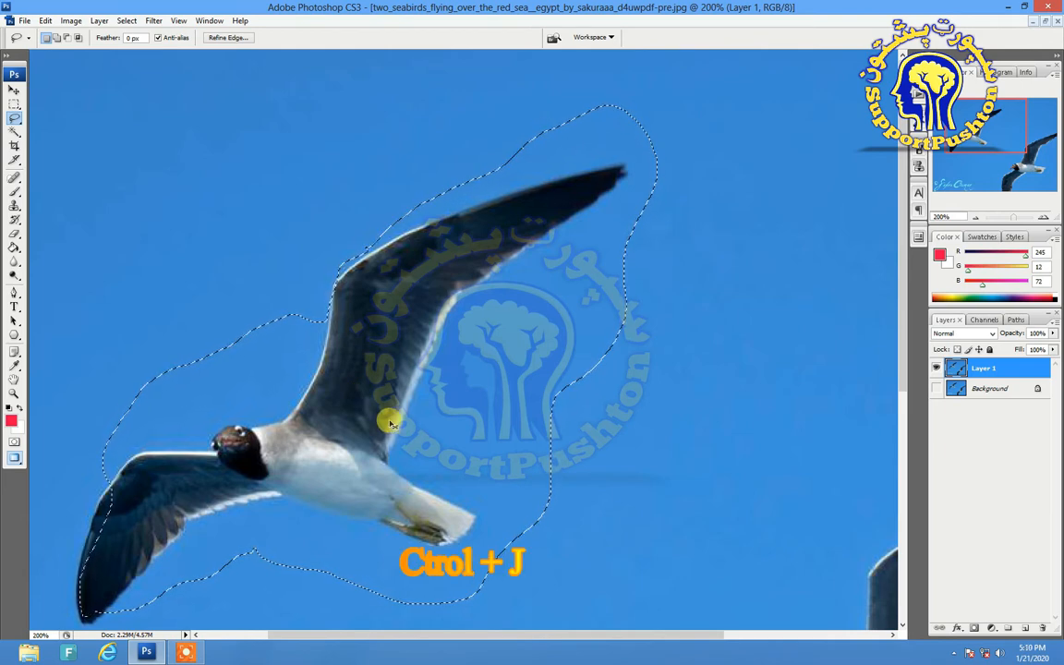
Copy the selected bird to a new layer and check the cutout by temporarily hiding Layer 1.
{"action": "key", "text": "ctrl+j"}
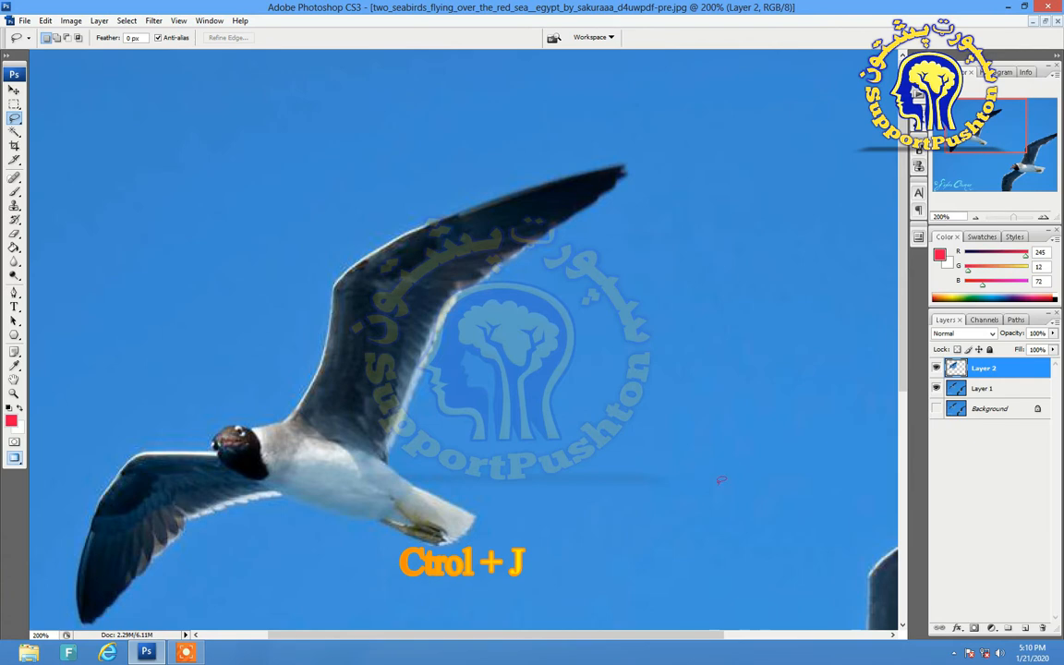
{"action": "left_click", "coordinate": [935, 389]}
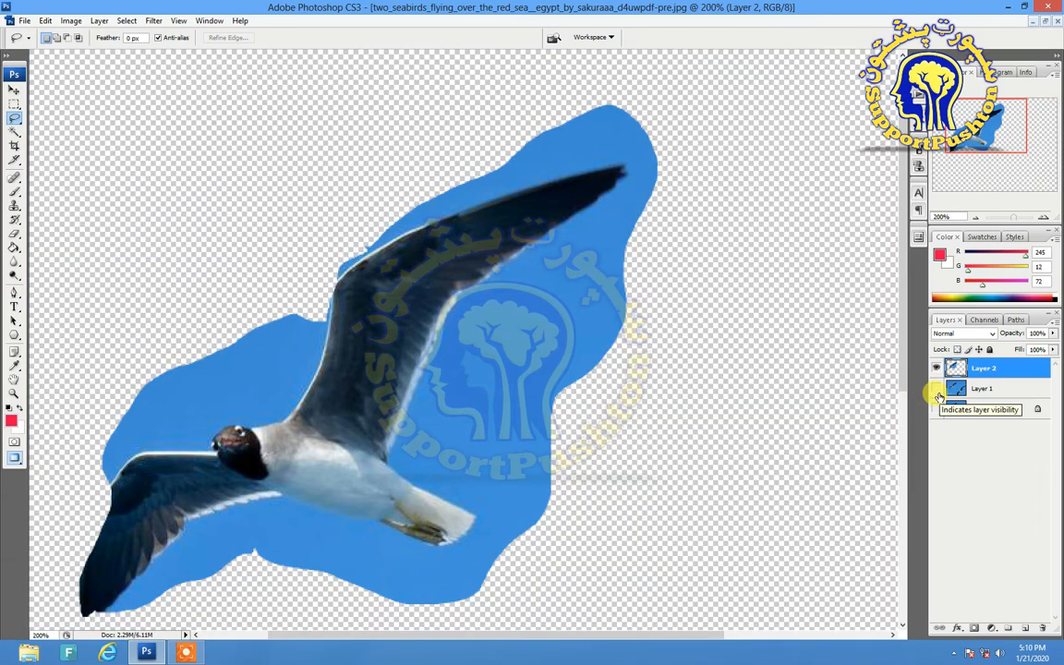
{"action": "left_click", "coordinate": [935, 388]}
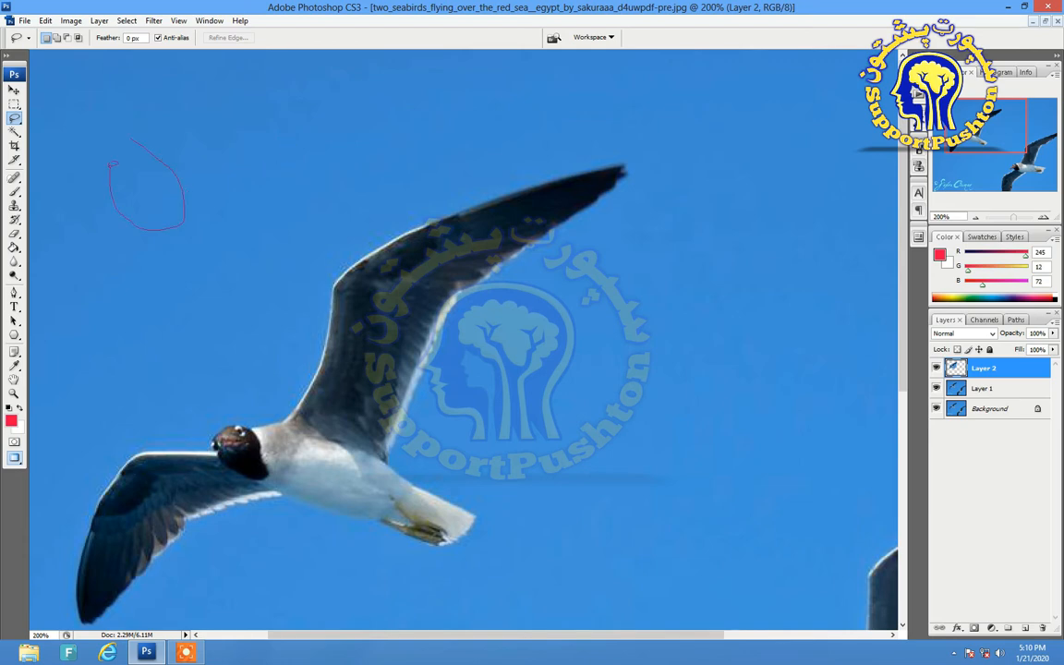
Draw a small freehand Lasso selection in the empty sky and shift its outline.
{"action": "mouse_move", "coordinate": [166, 168]}
{"action": "left_mouse_down"}
{"action": "mouse_move", "coordinate": [174, 159]}
{"action": "mouse_move", "coordinate": [249, 172]}
{"action": "left_mouse_up"}
{"action": "left_click", "coordinate": [135, 166]}
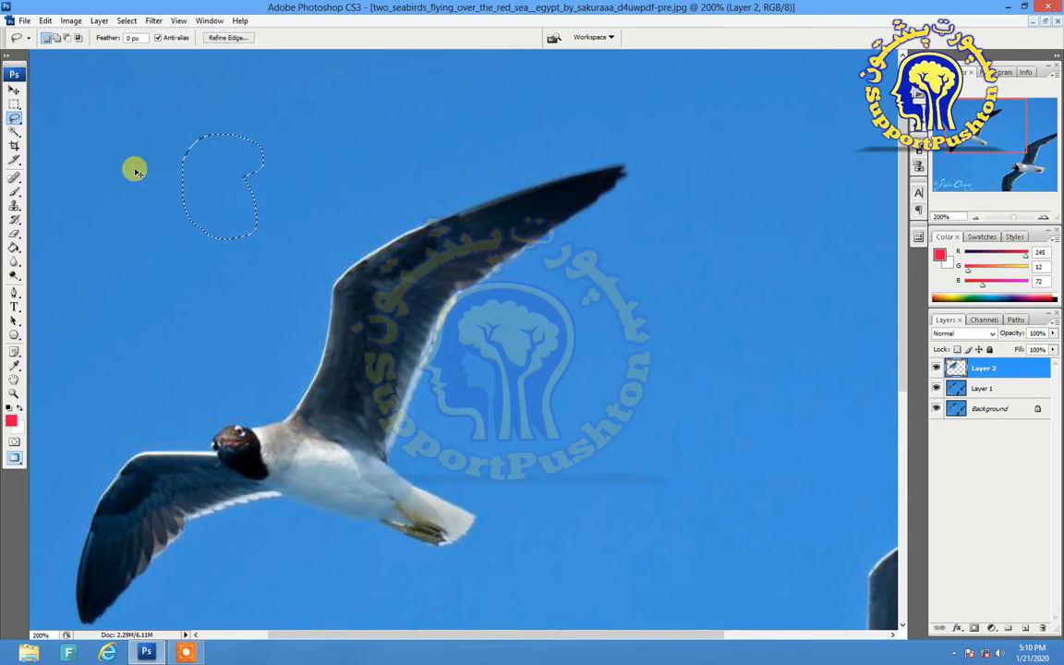
Trace the edges of the left bird's upper wing with the Polygonal Lasso at 300% zoom, removing any misplaced point.
{"action": "left_click", "coordinate": [18, 120]}
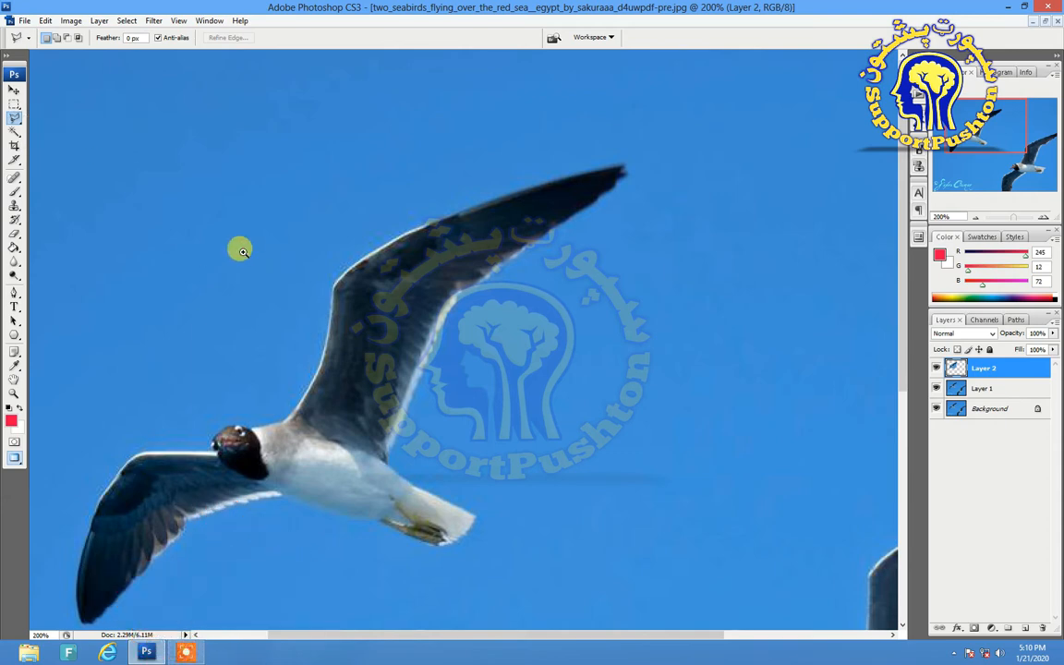
{"action": "key", "text": "ctrl+plus"}
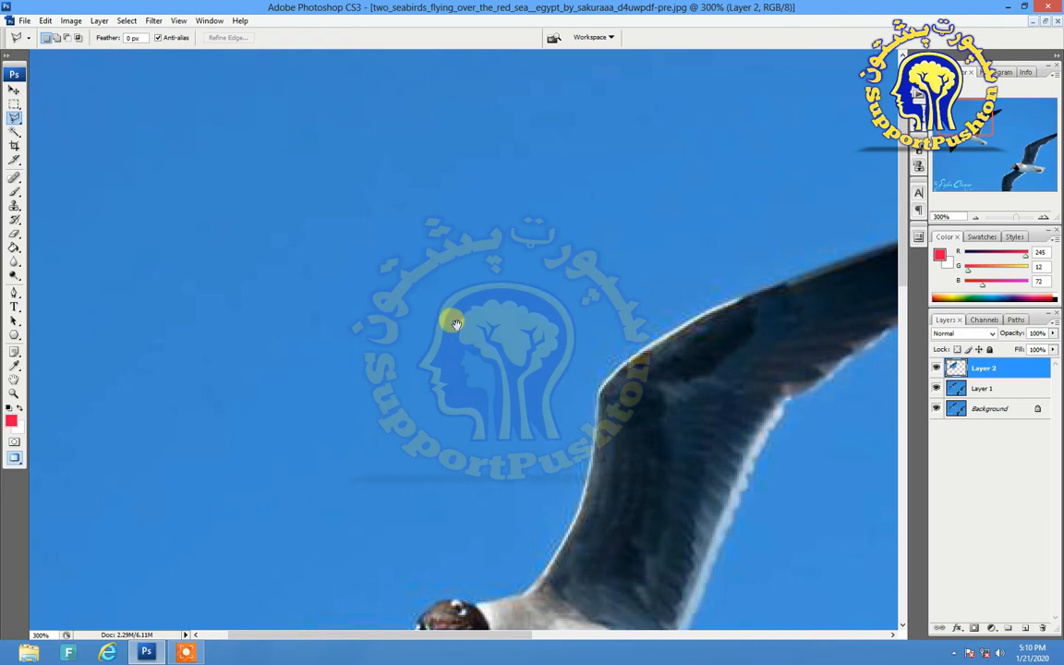
{"action": "left_click_drag", "start_coordinate": [570, 429], "coordinate": [340, 347]}
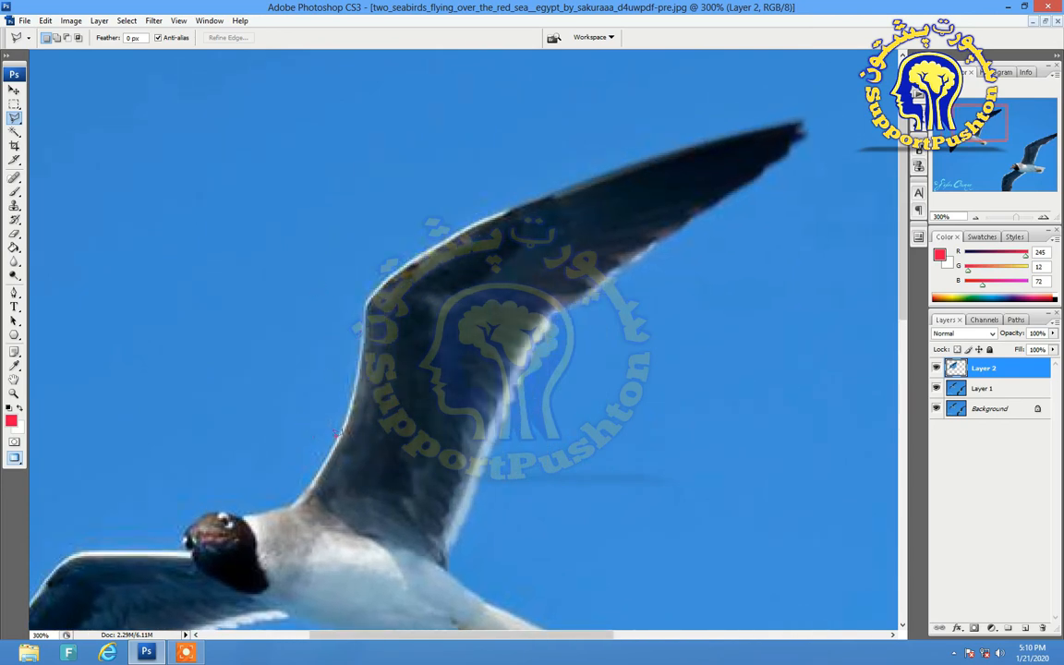
{"action": "left_click", "coordinate": [336, 432]}
{"action": "key", "text": "BackSpace"}
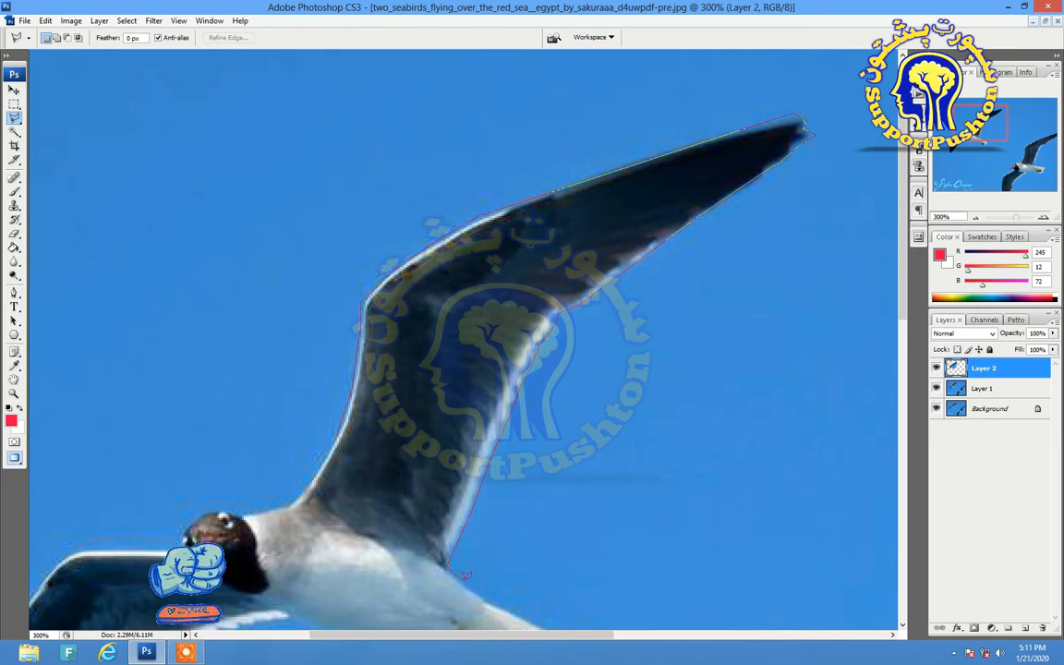
Continue the Polygonal Lasso outline along the left bird's back and around its tail tip.
{"action": "scroll", "coordinate": [498, 596], "scroll_direction": "down", "scroll_amount": 2}
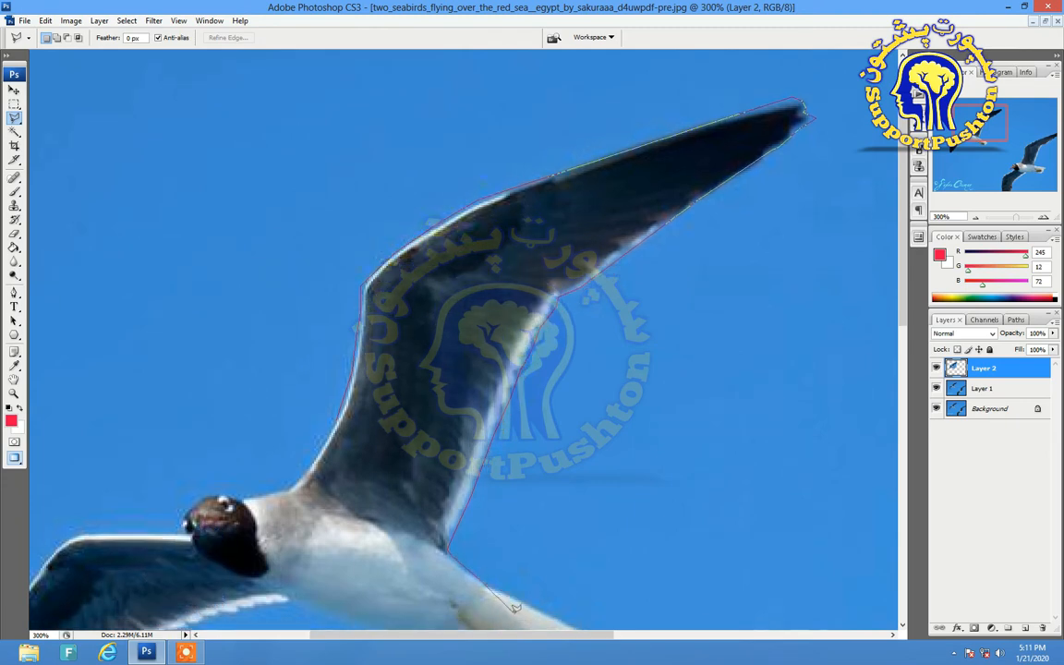
{"action": "scroll", "coordinate": [556, 612], "scroll_direction": "down", "scroll_amount": 1}
{"action": "scroll", "coordinate": [557, 612], "scroll_direction": "down", "scroll_amount": 2}
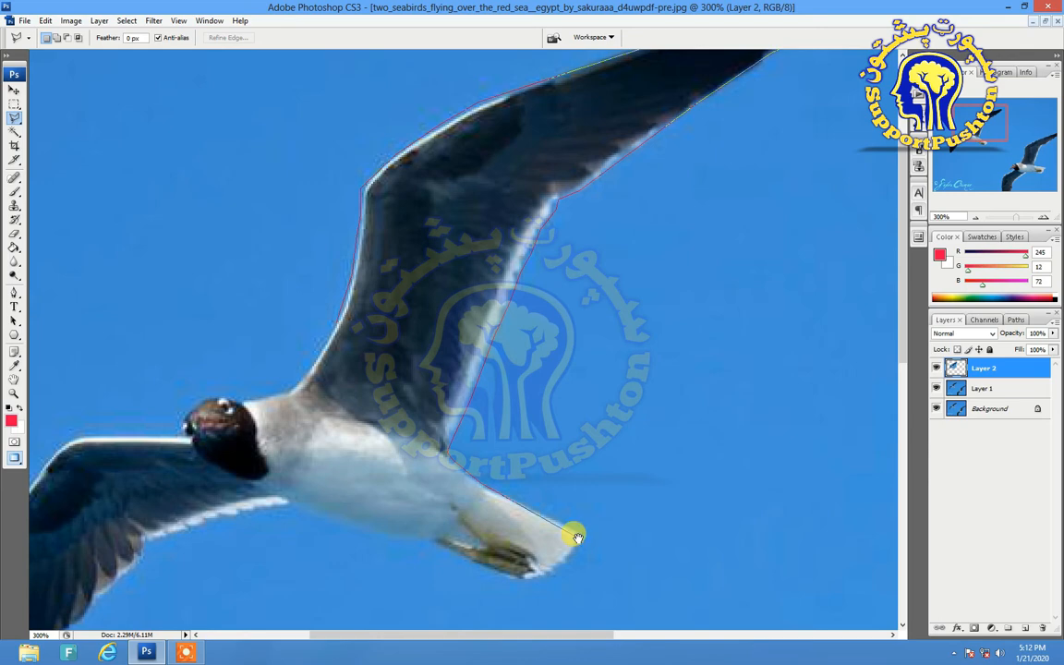
{"action": "mouse_move", "coordinate": [484, 506]}
{"action": "left_mouse_down"}
{"action": "mouse_move", "coordinate": [475, 384]}
{"action": "mouse_move", "coordinate": [452, 356]}
{"action": "mouse_move", "coordinate": [383, 348]}
{"action": "left_mouse_up"}
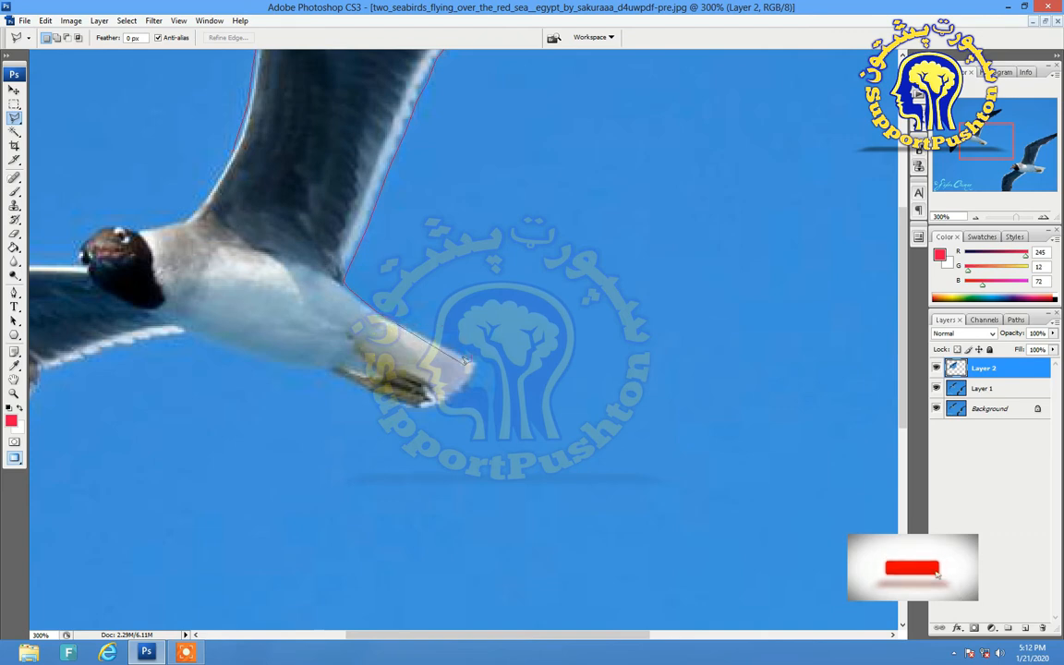
{"action": "left_click", "coordinate": [474, 364]}
{"action": "left_click", "coordinate": [462, 388]}
{"action": "left_click", "coordinate": [448, 400]}
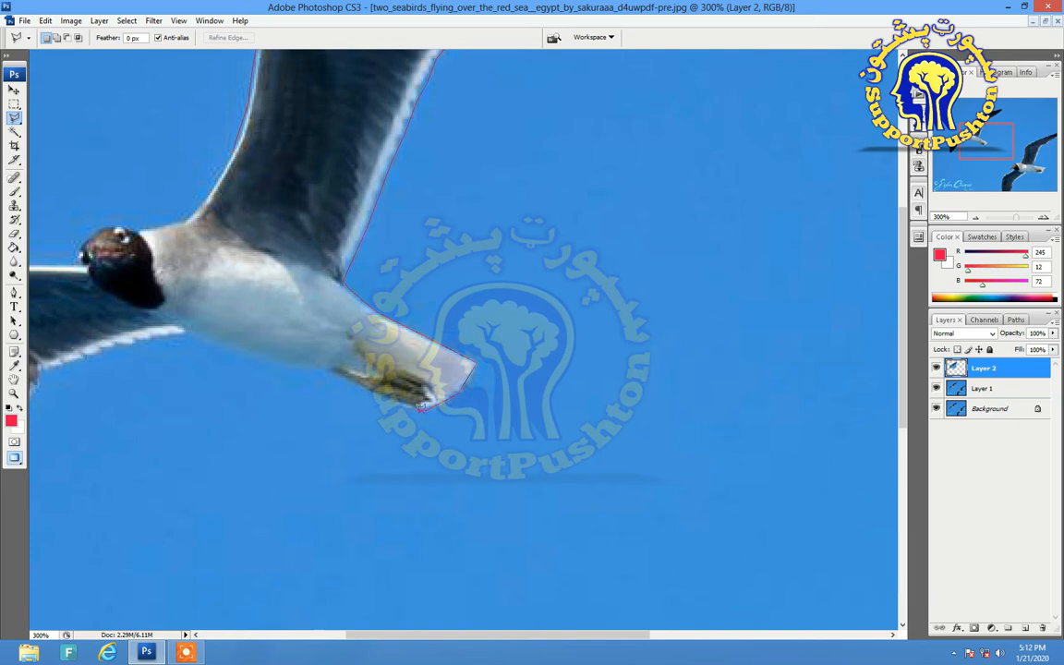
{"action": "left_click", "coordinate": [418, 413]}
Trace the bird's feet and belly at 500% zoom, up to the base of the lower wing.
{"action": "scroll", "coordinate": [418, 413], "scroll_direction": "up", "scroll_amount": 1}
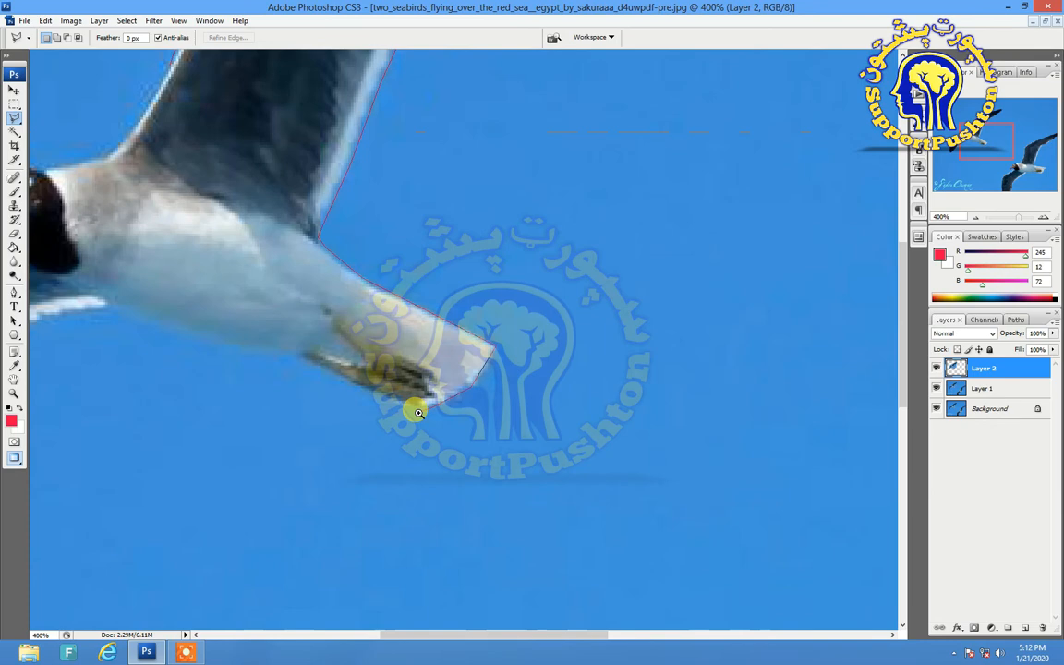
{"action": "scroll", "coordinate": [418, 413], "scroll_direction": "up", "scroll_amount": 1}
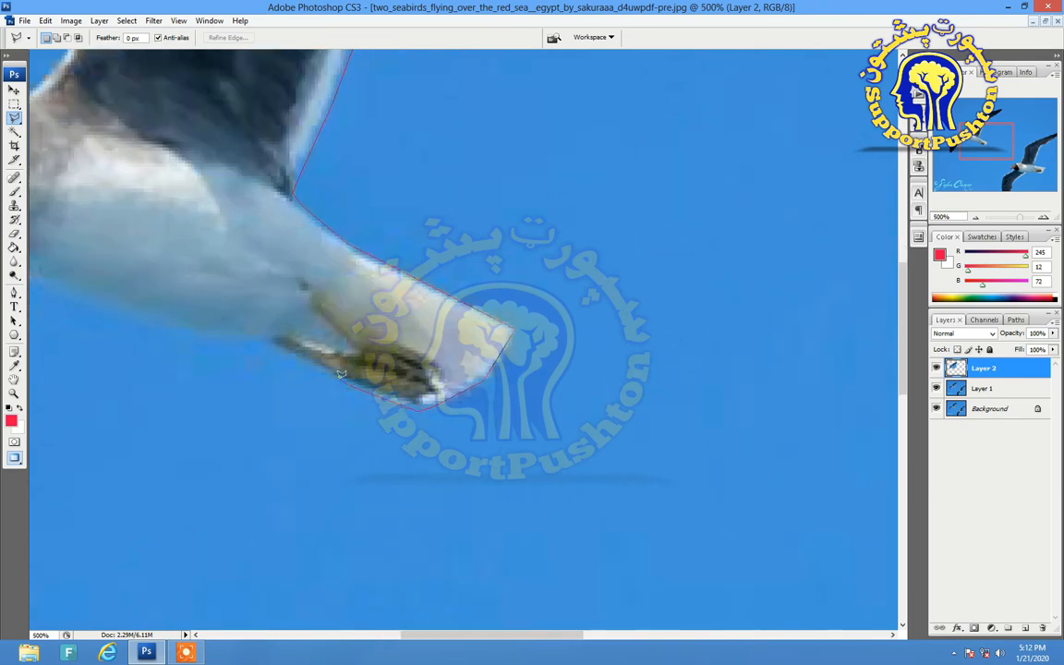
{"action": "left_click", "coordinate": [287, 346]}
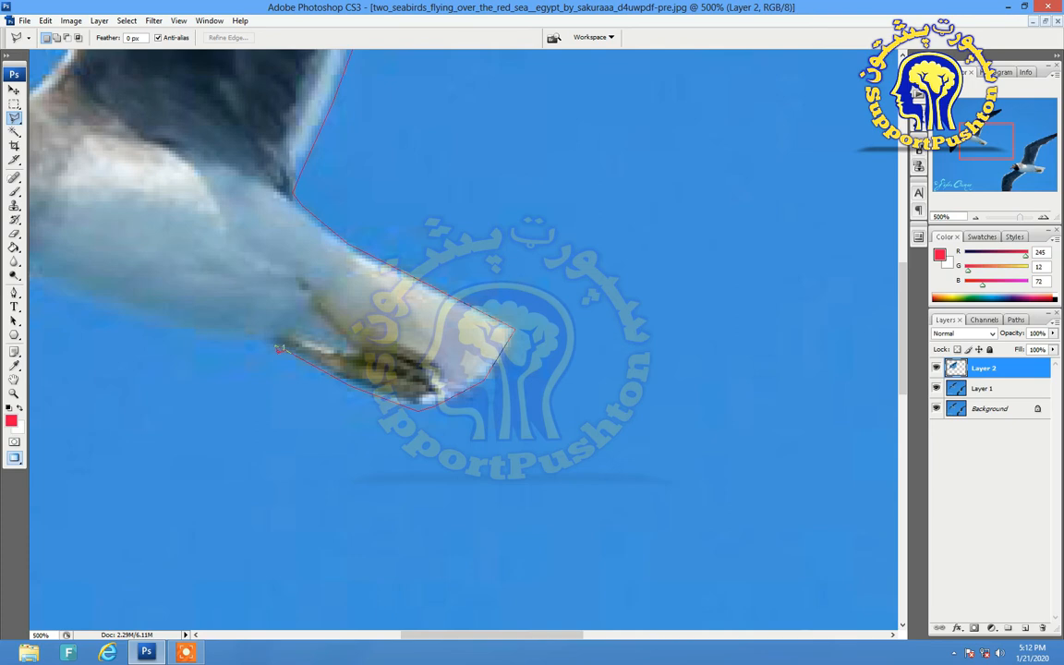
{"action": "left_click", "coordinate": [222, 339]}
{"action": "left_click_drag", "start_coordinate": [104, 278], "coordinate": [461, 361]}
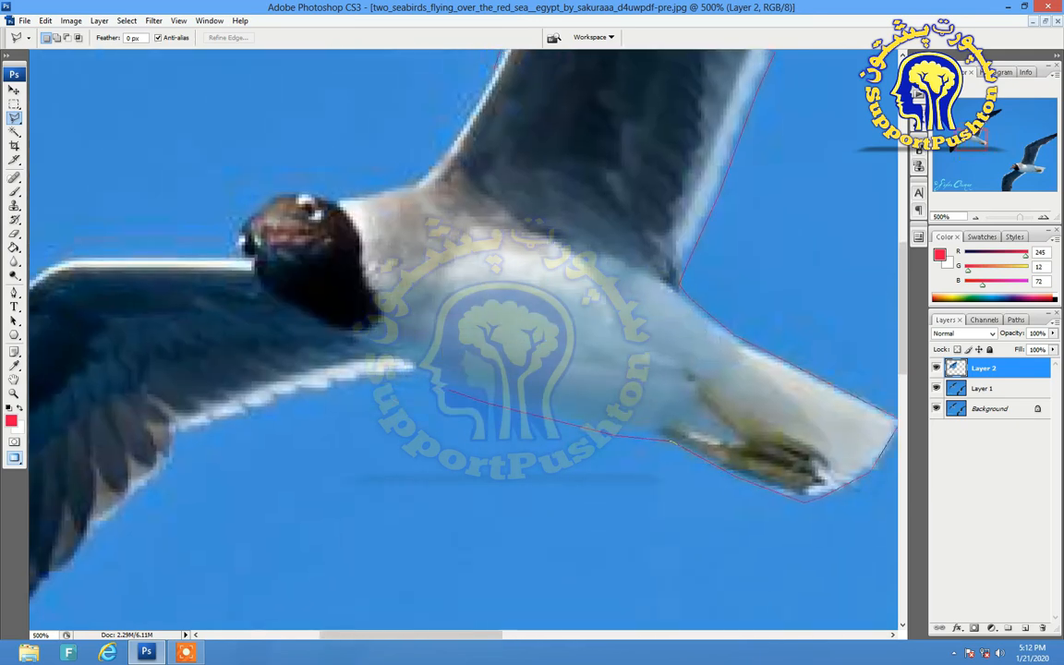
{"action": "left_click", "coordinate": [417, 367]}
Trace the lower wing's feathered edge, round its tip and continue up the outer edge.
{"action": "key", "text": "space"}
{"action": "left_click_drag", "start_coordinate": [102, 500], "coordinate": [301, 312]}
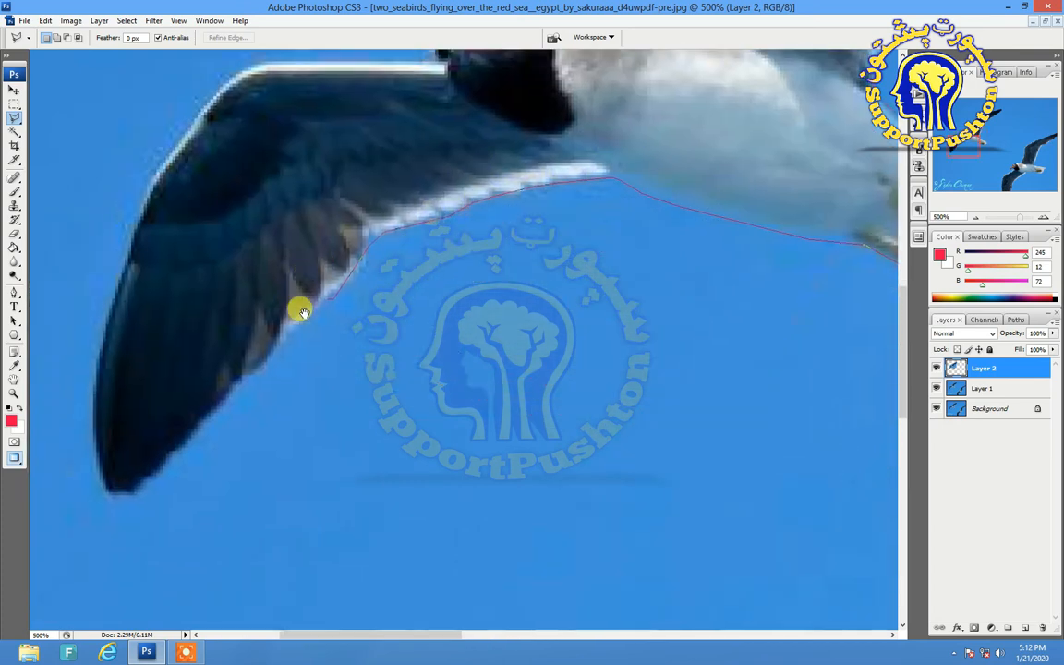
{"action": "left_click", "coordinate": [329, 299]}
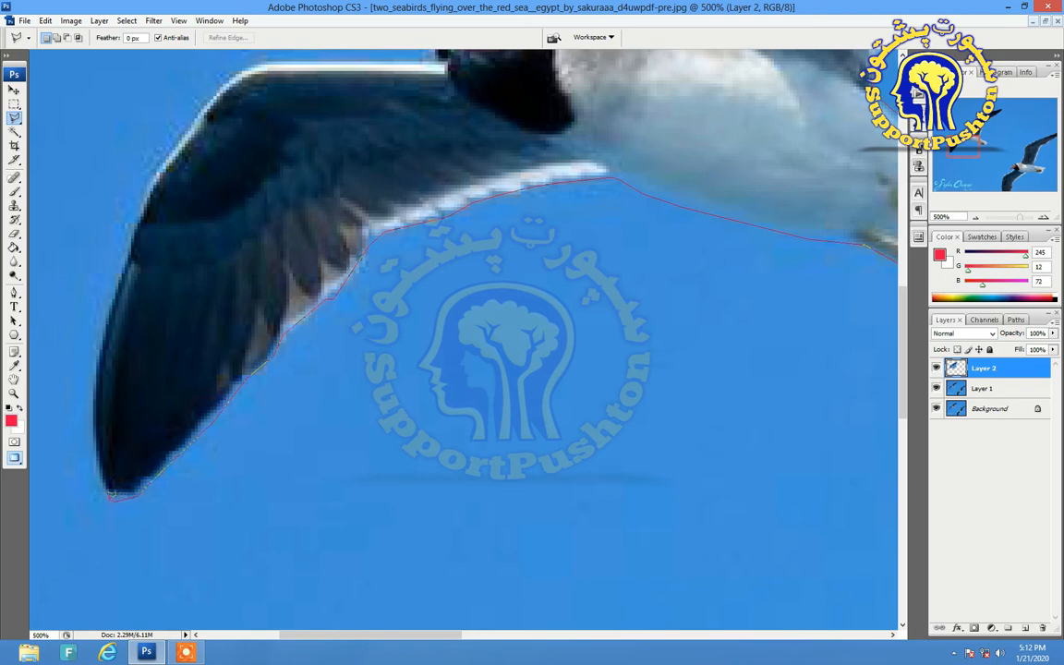
{"action": "left_click", "coordinate": [104, 486]}
{"action": "left_click", "coordinate": [95, 349]}
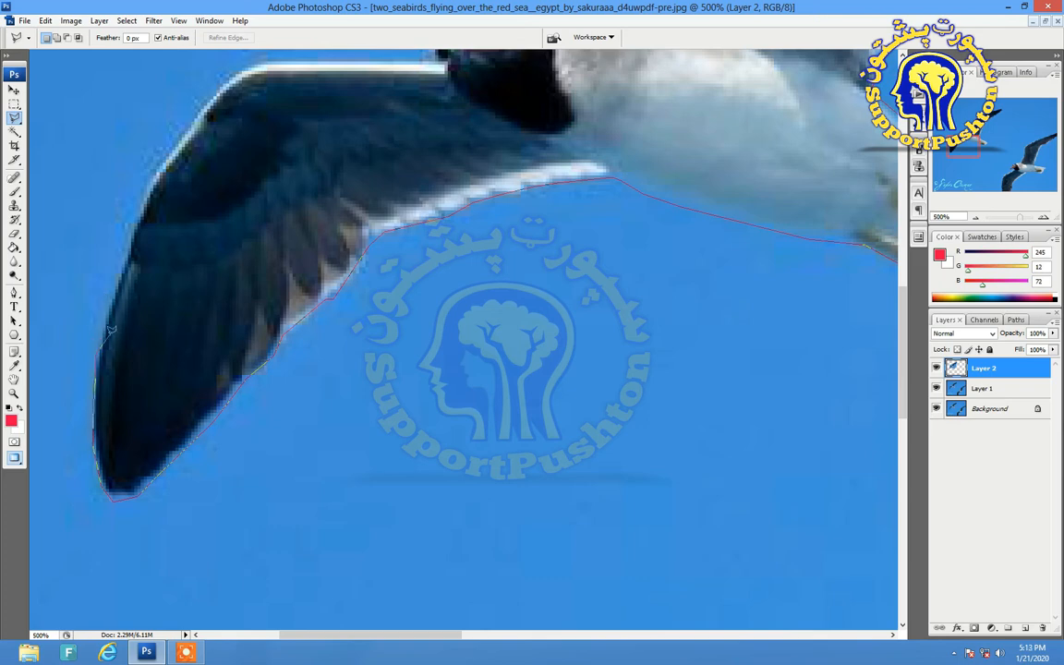
{"action": "left_click", "coordinate": [131, 256]}
Outline the rest of the lower wing, the head and the neck, and close the selection along the upper wing.
{"action": "mouse_move", "coordinate": [205, 117]}
{"action": "left_mouse_down"}
{"action": "mouse_move", "coordinate": [207, 139]}
{"action": "mouse_move", "coordinate": [140, 307]}
{"action": "mouse_move", "coordinate": [146, 387]}
{"action": "left_mouse_up"}
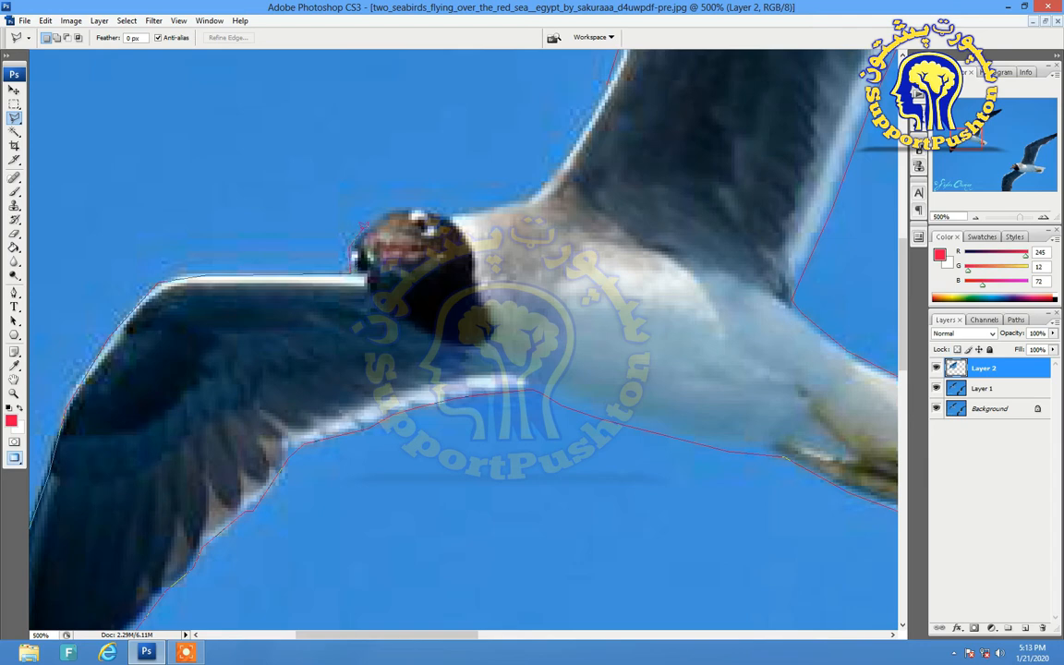
{"action": "left_click", "coordinate": [389, 207]}
{"action": "left_click", "coordinate": [536, 196]}
{"action": "left_click_drag", "start_coordinate": [534, 198], "coordinate": [423, 380]}
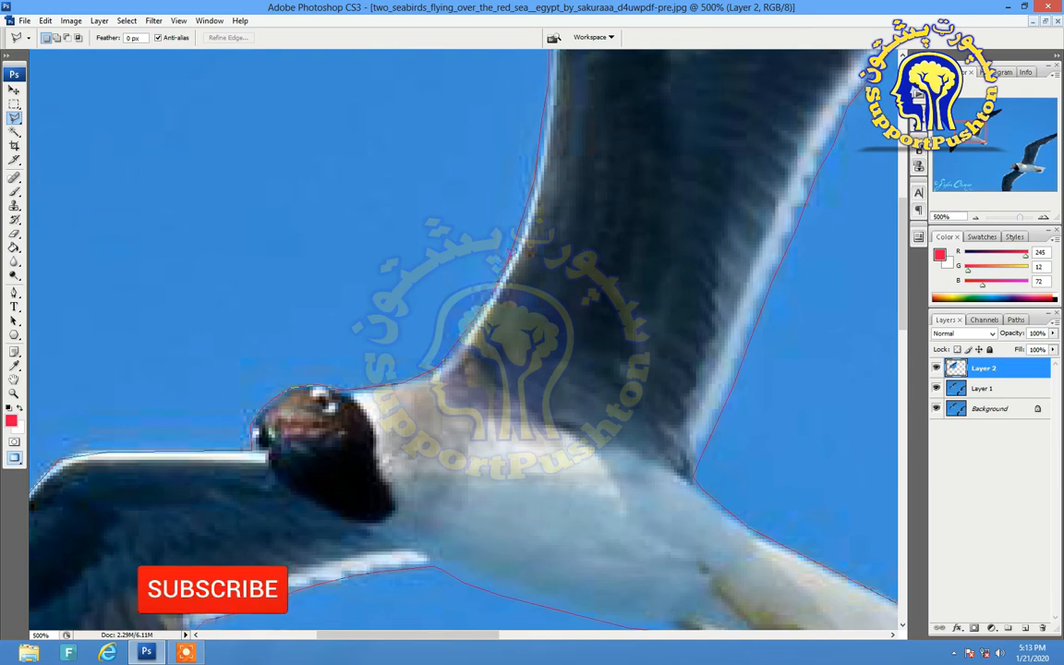
{"action": "left_click", "coordinate": [511, 252]}
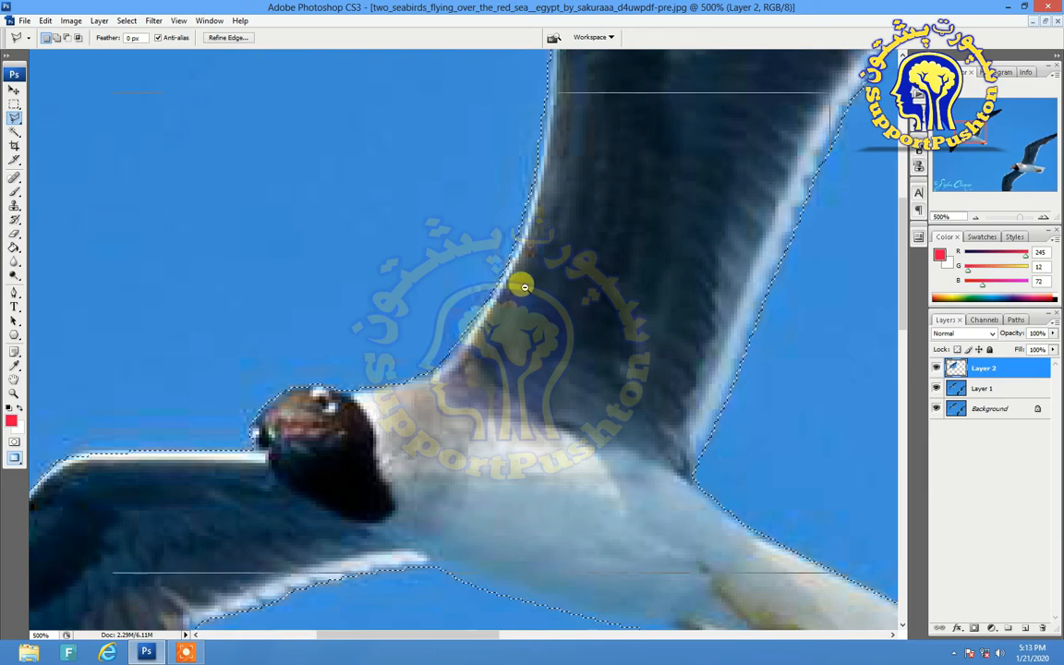
Copy the selected bird from Layer 1 to a new layer.
{"action": "left_click", "coordinate": [523, 288], "text": "alt"}
{"action": "left_click", "coordinate": [523, 288], "text": "alt"}
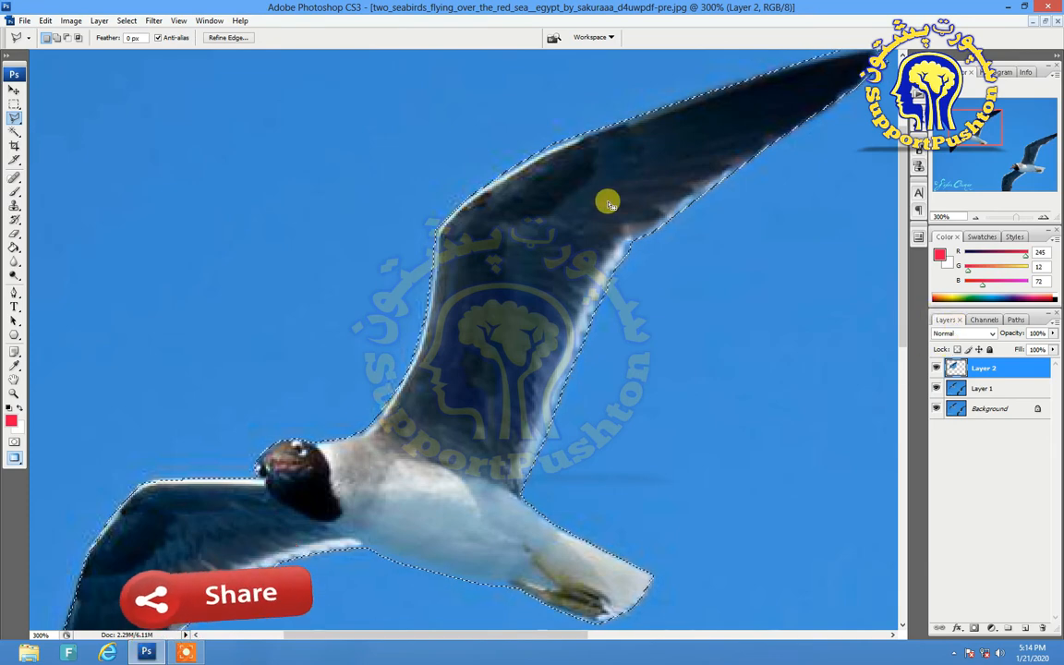
{"action": "left_click", "coordinate": [974, 412]}
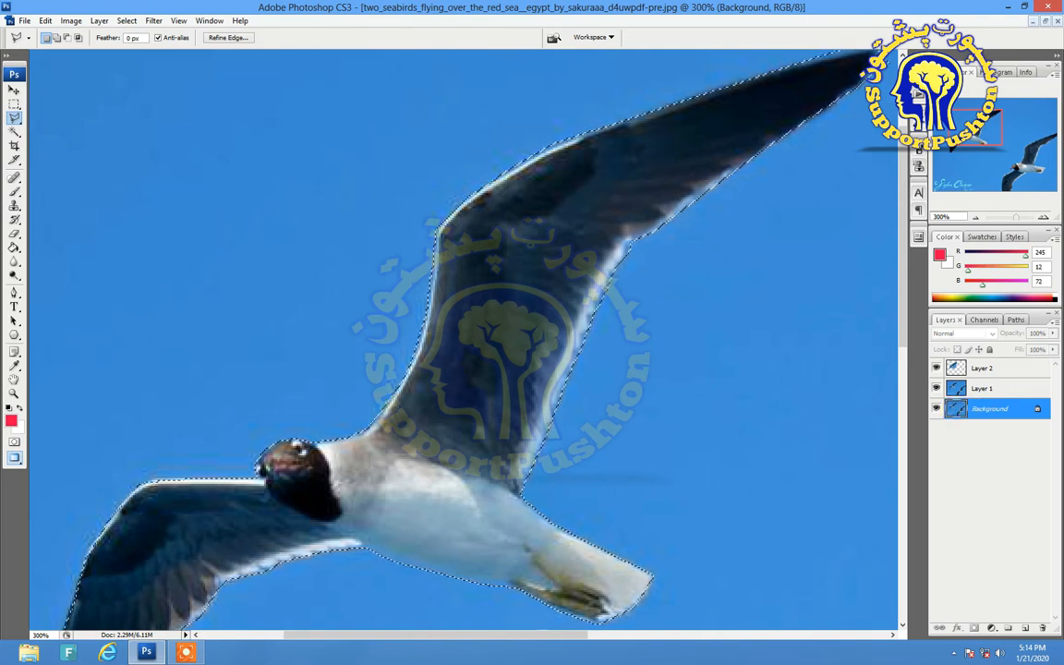
{"action": "left_click", "coordinate": [982, 371]}
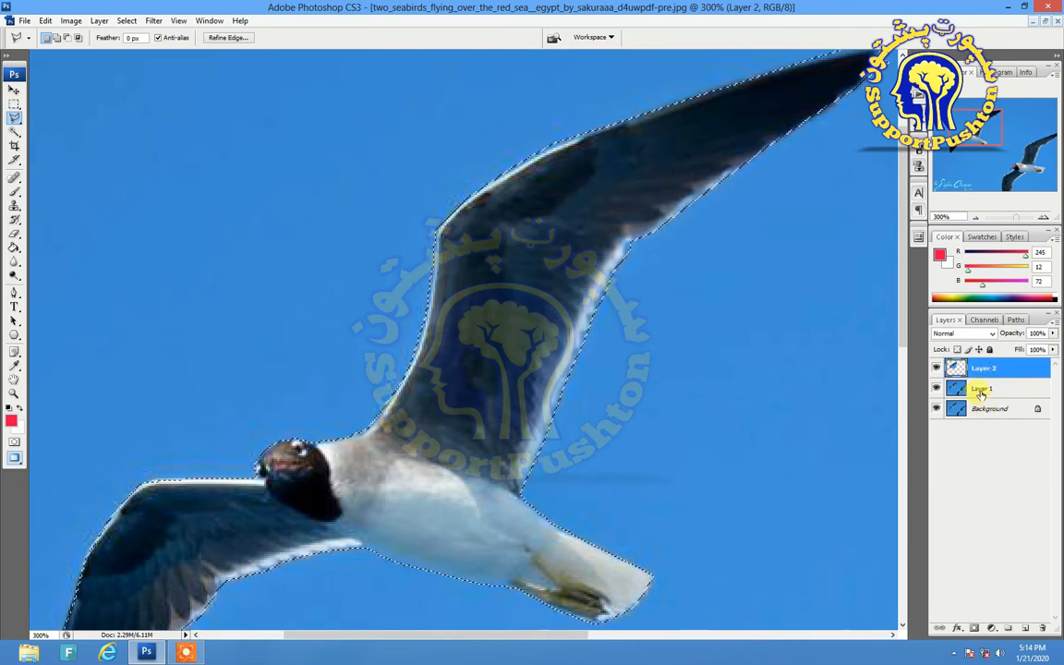
{"action": "left_click", "coordinate": [980, 391]}
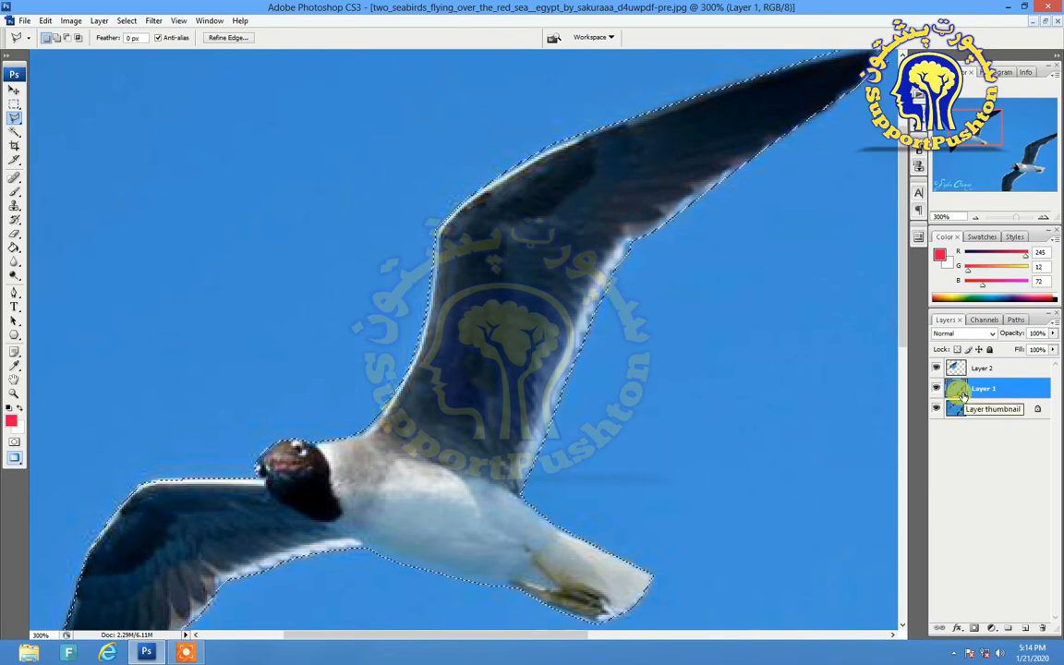
{"action": "key", "text": "ctrl+j"}
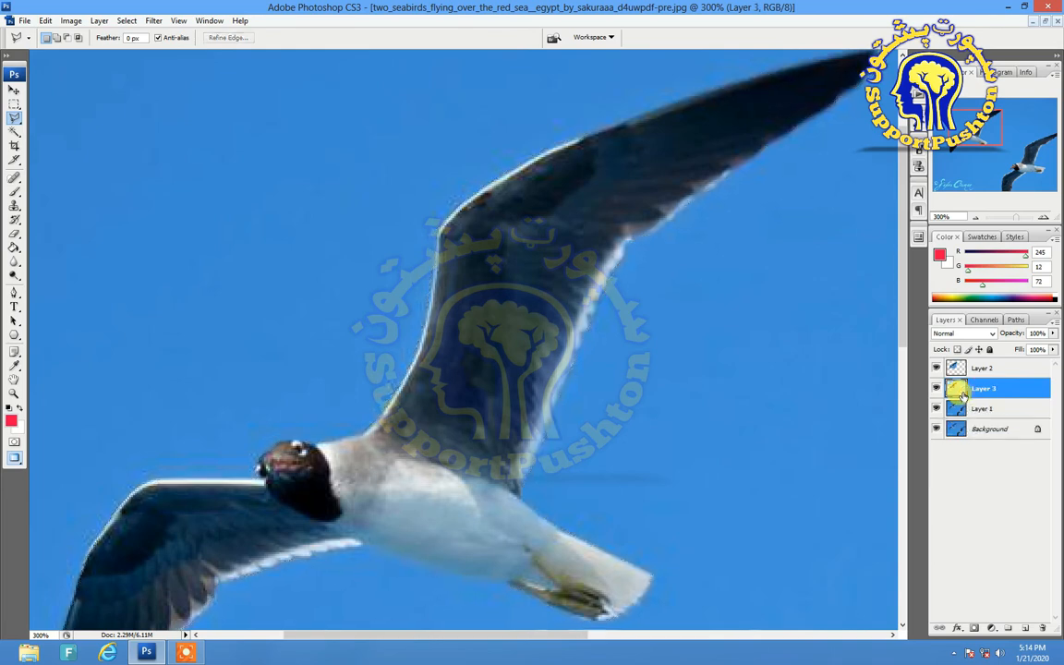
Hide Layer 1, Layer 2 and the Background to inspect the cutout alone, and show the Background again.
{"action": "left_click", "coordinate": [936, 408]}
{"action": "left_click", "coordinate": [935, 429]}
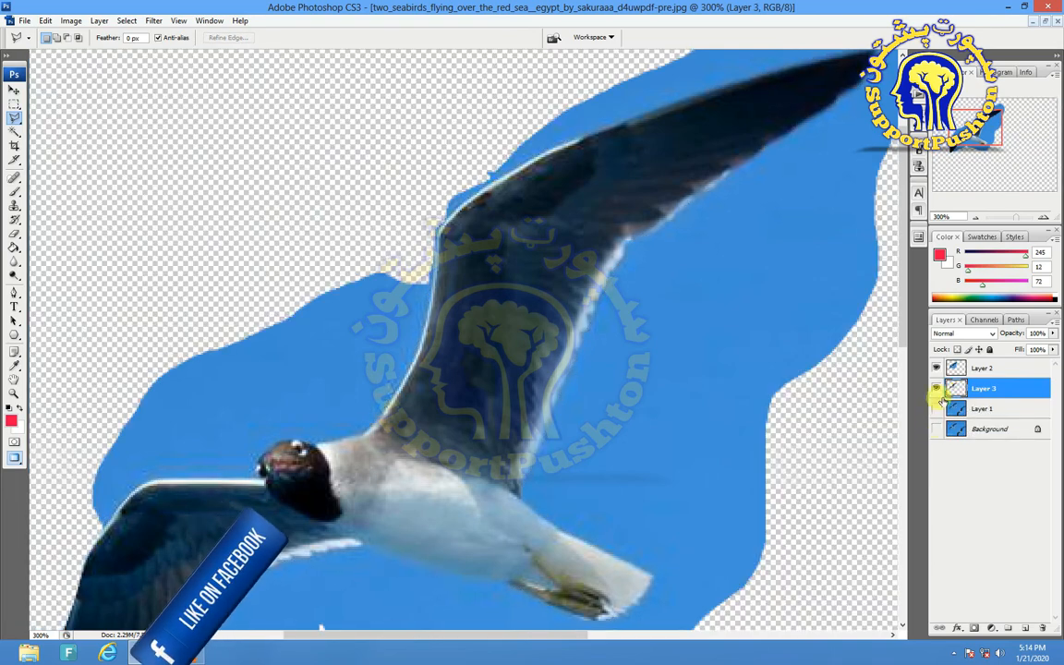
{"action": "left_click", "coordinate": [936, 367]}
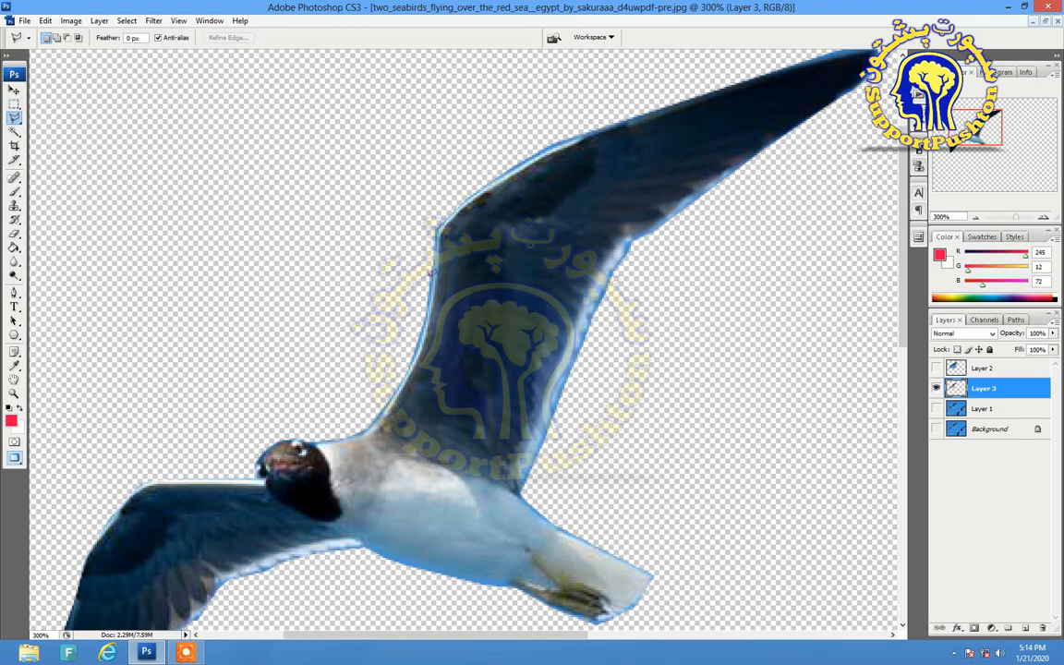
{"action": "left_click", "coordinate": [937, 430]}
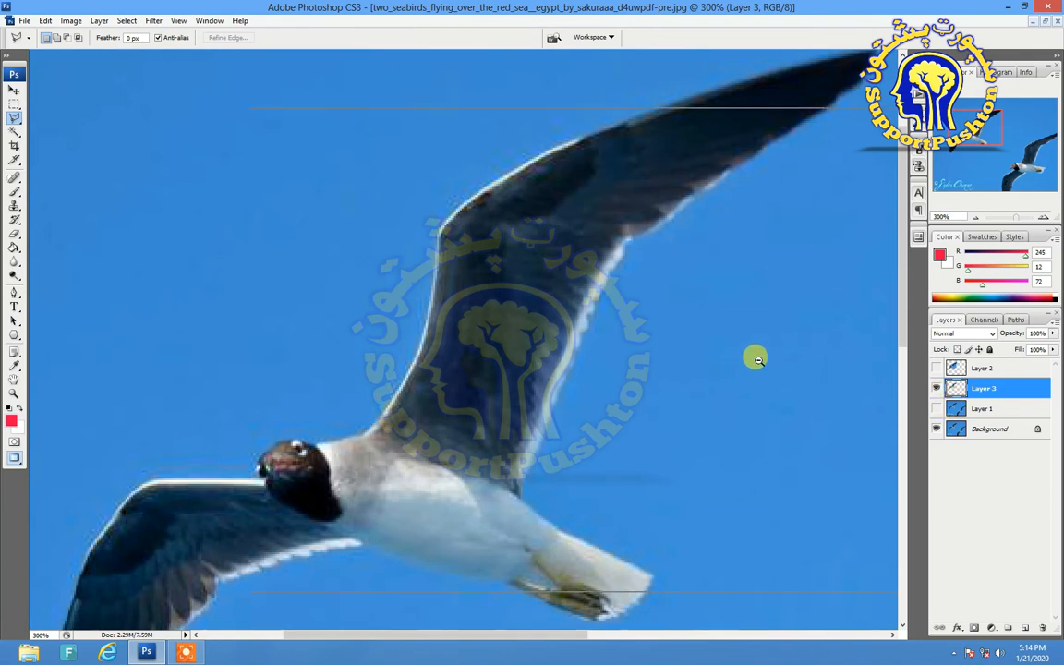
Move the cutout bird on Layer 3 across the sky to just above the other bird.
{"action": "left_click", "coordinate": [753, 356], "text": "ctrl+alt"}
{"action": "left_click", "coordinate": [637, 346], "text": "ctrl+alt"}
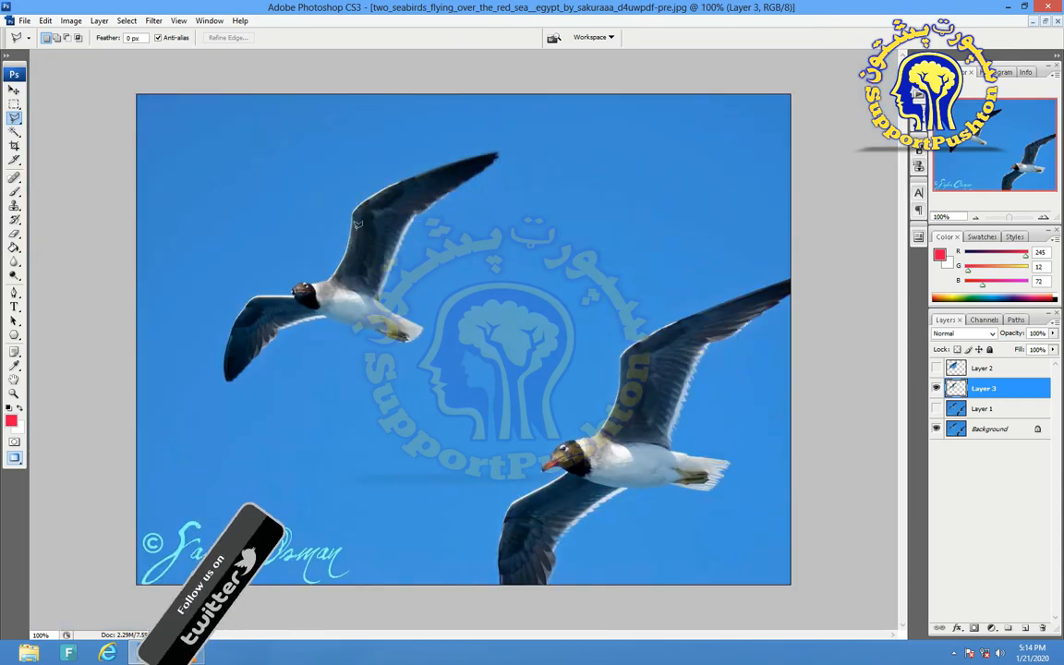
{"action": "left_click", "coordinate": [15, 89]}
{"action": "left_click_drag", "start_coordinate": [328, 285], "coordinate": [562, 261]}
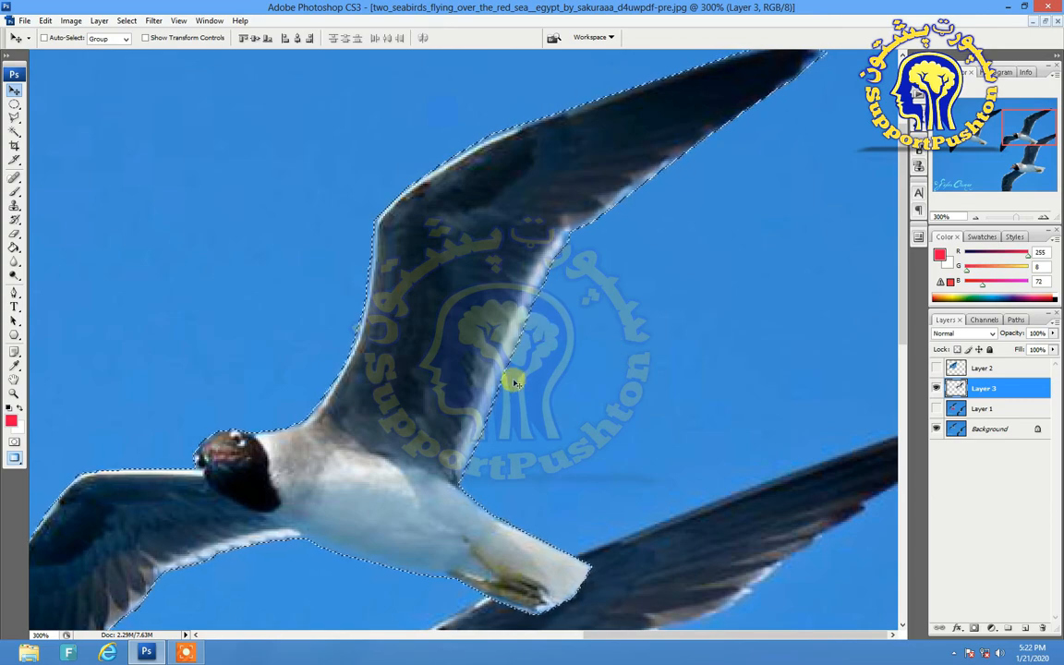
Toggle the Background's visibility to compare the cutout with and without it, leaving the Background hidden.
{"action": "left_click", "coordinate": [936, 429]}
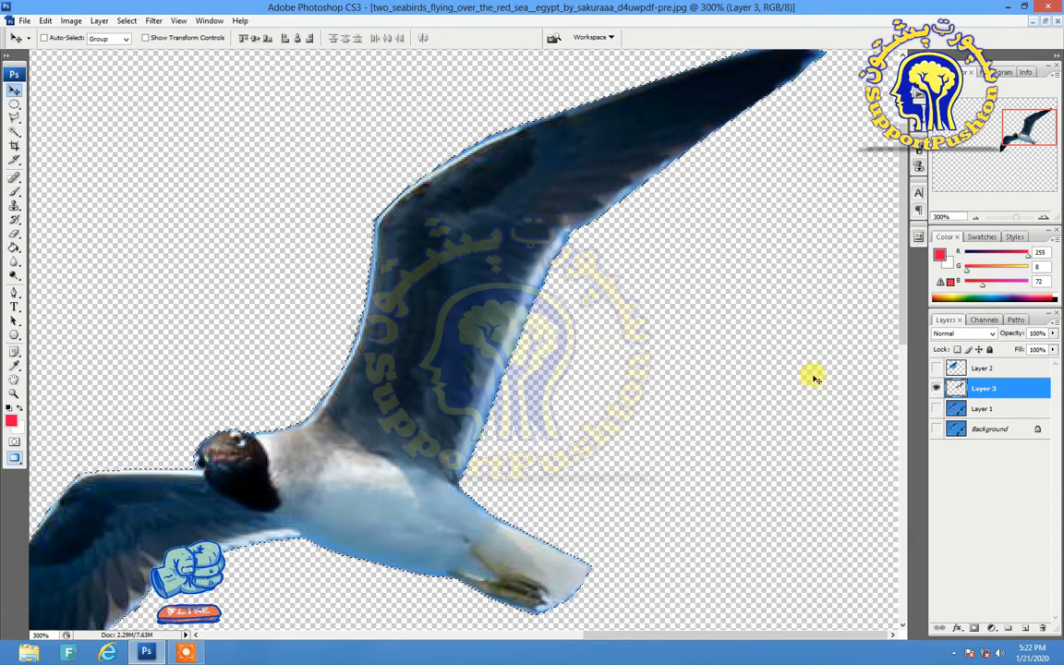
{"action": "left_click", "coordinate": [936, 427]}
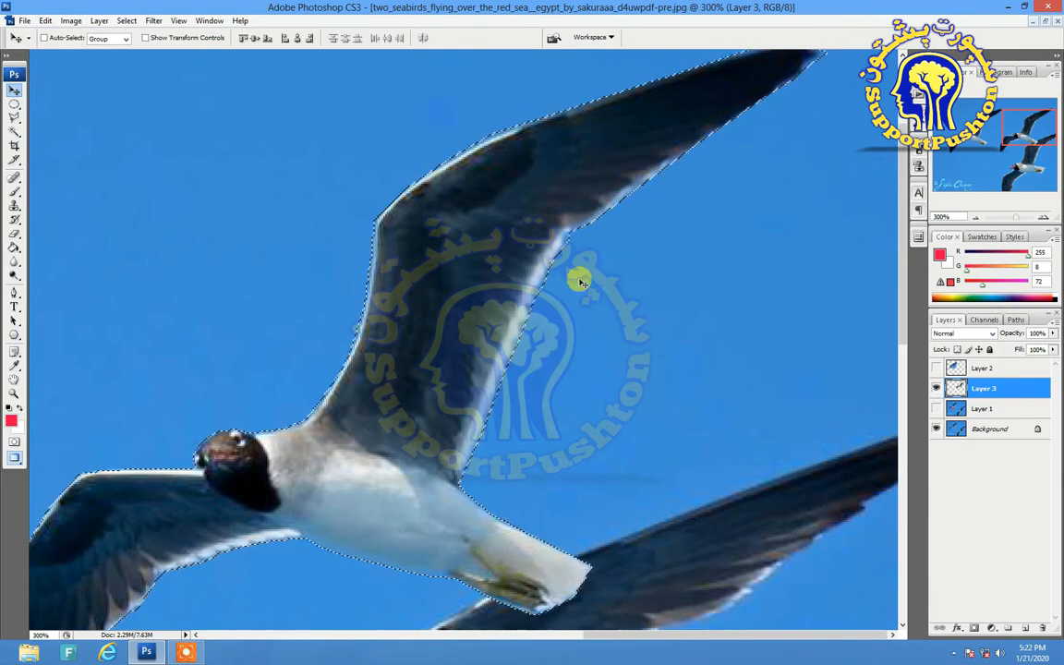
{"action": "left_click", "coordinate": [936, 427]}
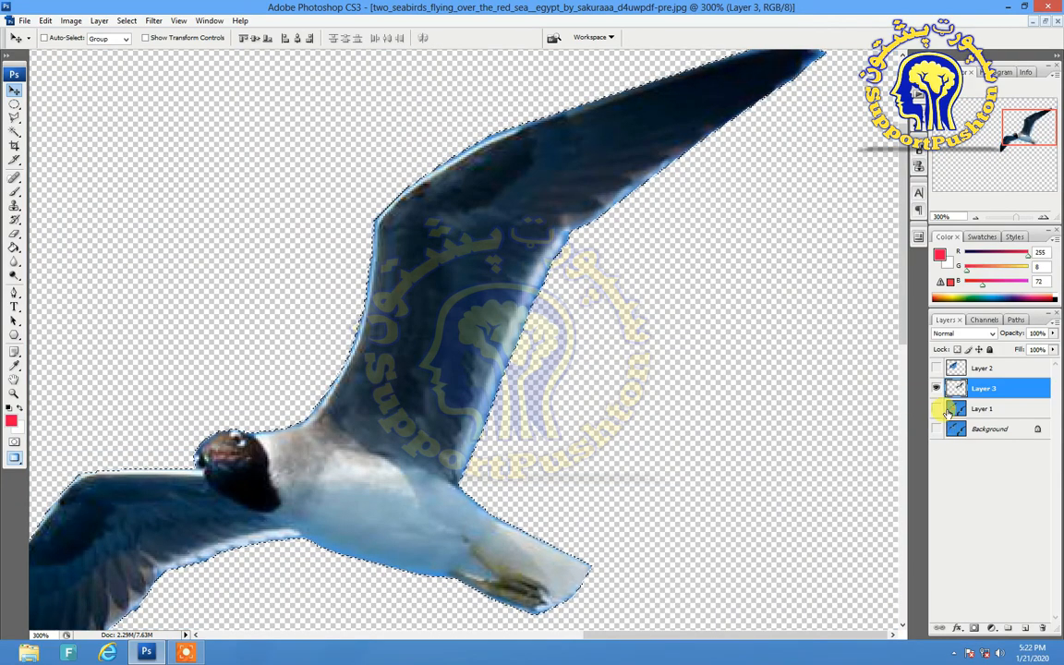
Add a new layer and place it directly below Layer 3.
{"action": "left_click", "coordinate": [1027, 629]}
{"action": "left_click", "coordinate": [988, 410], "text": "shift"}
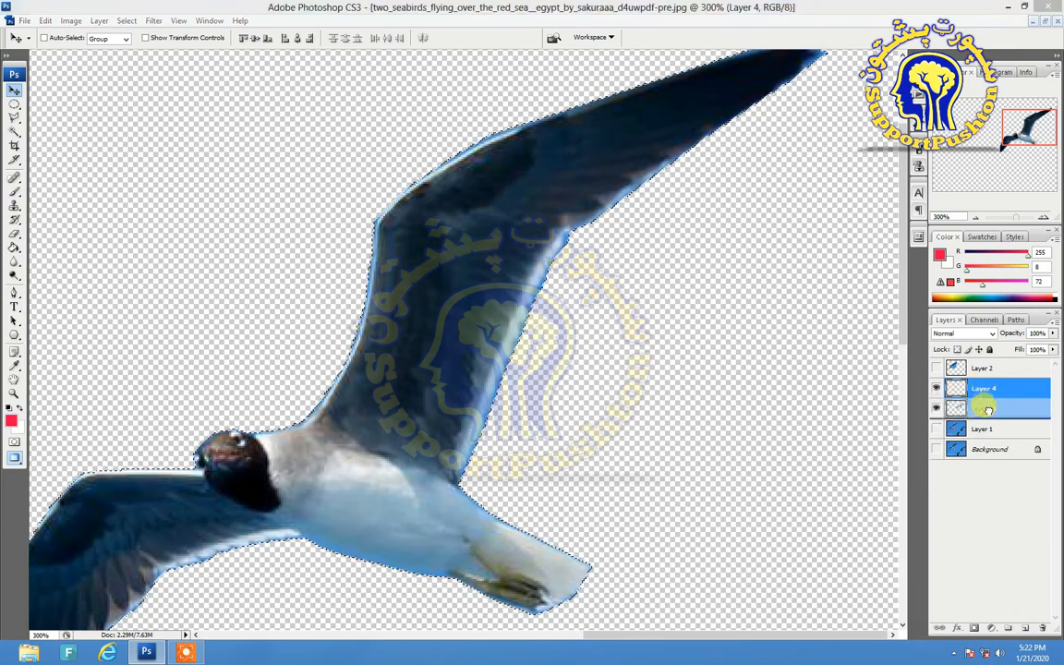
{"action": "left_click_drag", "start_coordinate": [987, 409], "coordinate": [986, 413]}
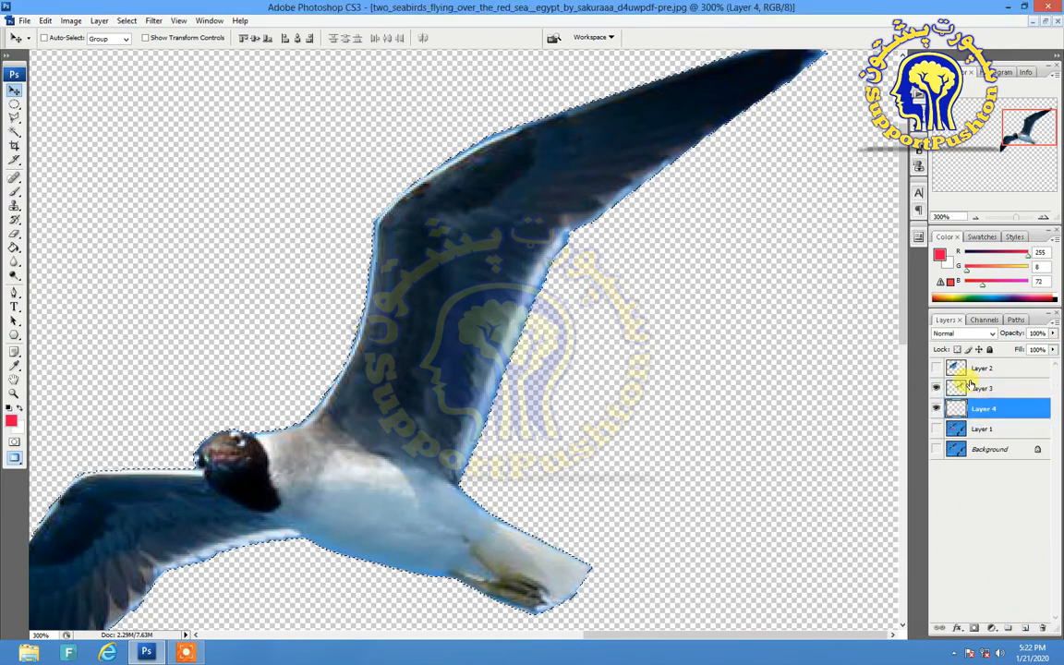
Fill the bird-shaped selection on Layer 4 with the red foreground colour using the Paint Bucket, and toggle Layer 3 to check it.
{"action": "left_click", "coordinate": [15, 249]}
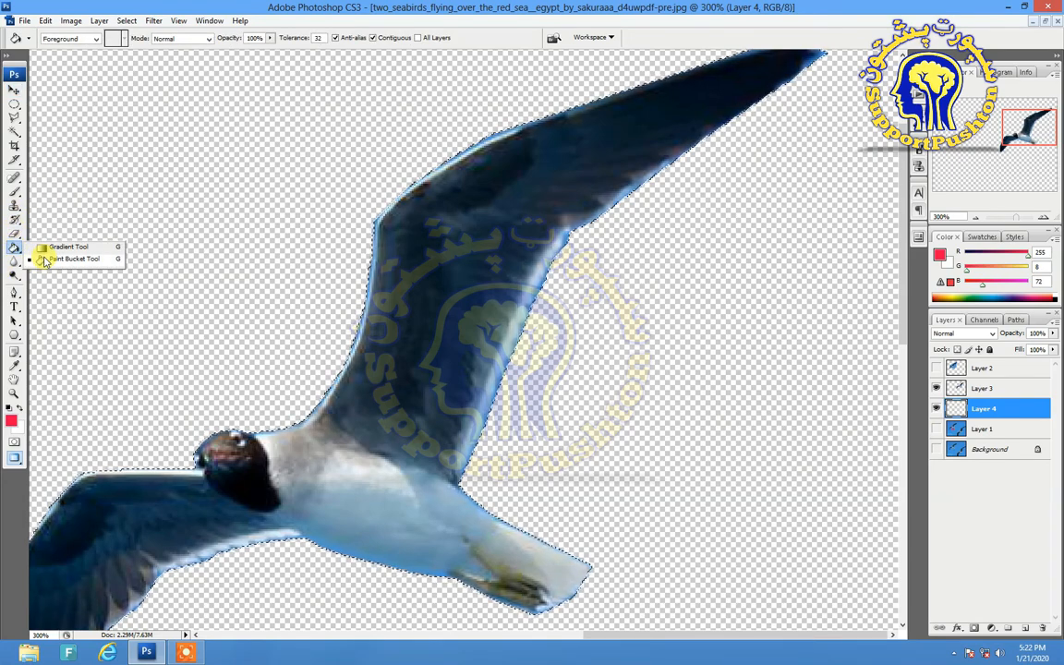
{"action": "left_click", "coordinate": [48, 260]}
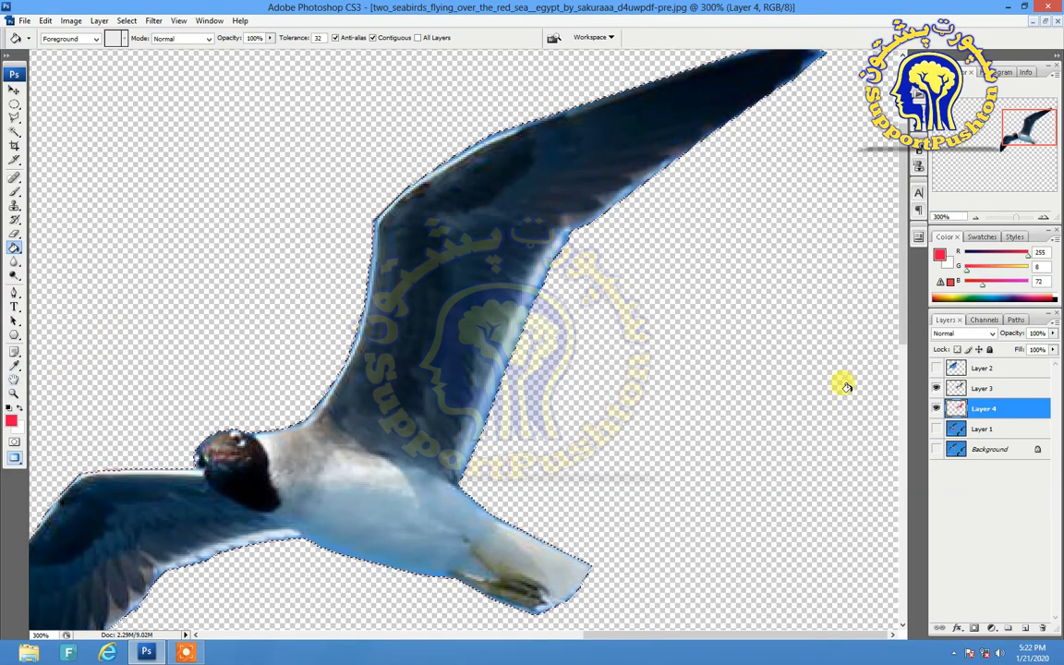
{"action": "left_click", "coordinate": [937, 389]}
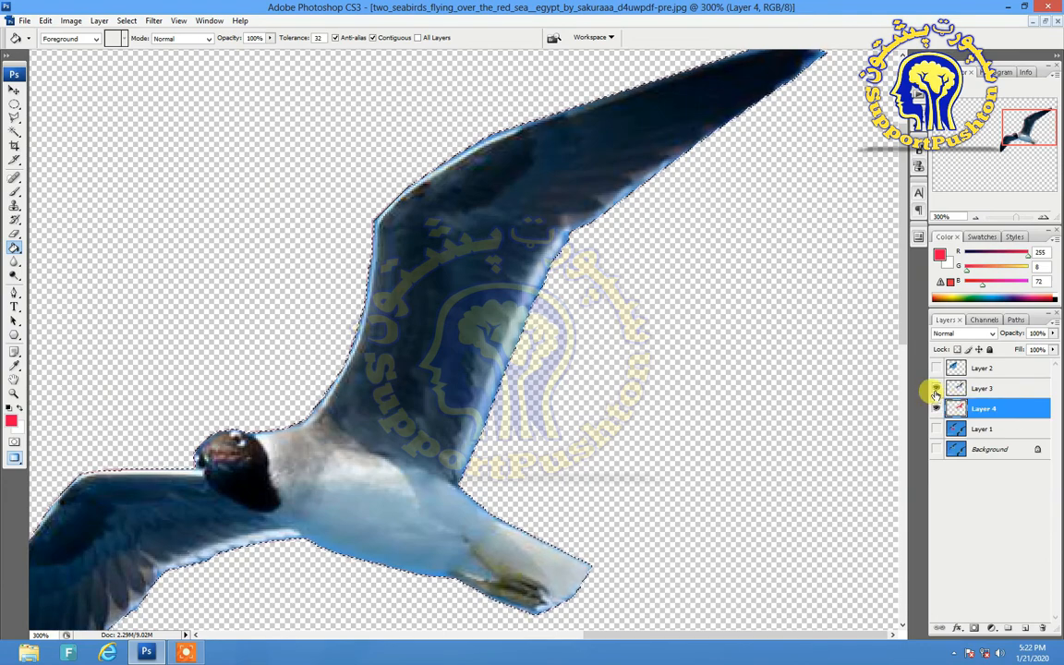
{"action": "left_click", "coordinate": [935, 391]}
{"action": "left_click", "coordinate": [935, 390]}
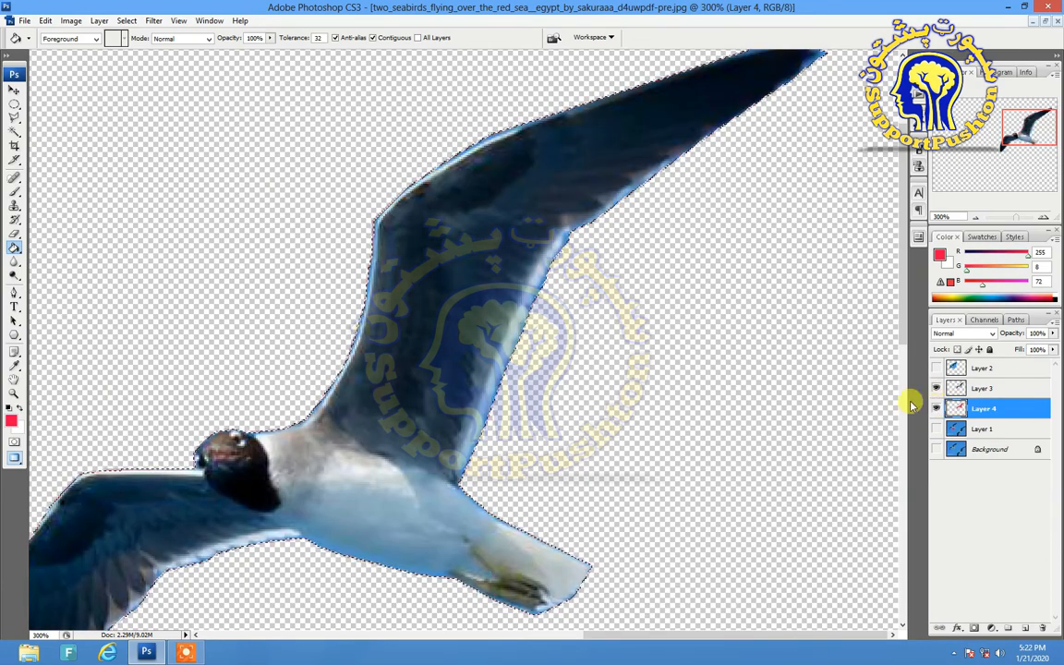
Clear the selection and fill the empty area of Layer 4 with red as a backdrop behind the bird, keeping the layer visible.
{"action": "left_click", "coordinate": [935, 410]}
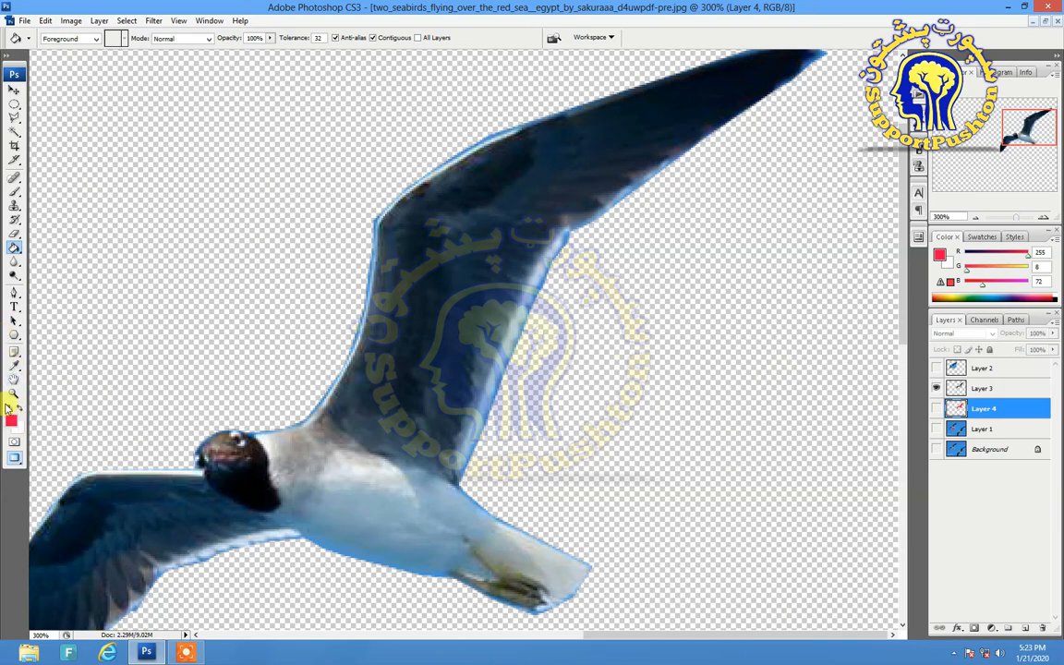
{"action": "double_click", "coordinate": [985, 407]}
{"action": "left_click", "coordinate": [942, 409]}
{"action": "left_click", "coordinate": [713, 315]}
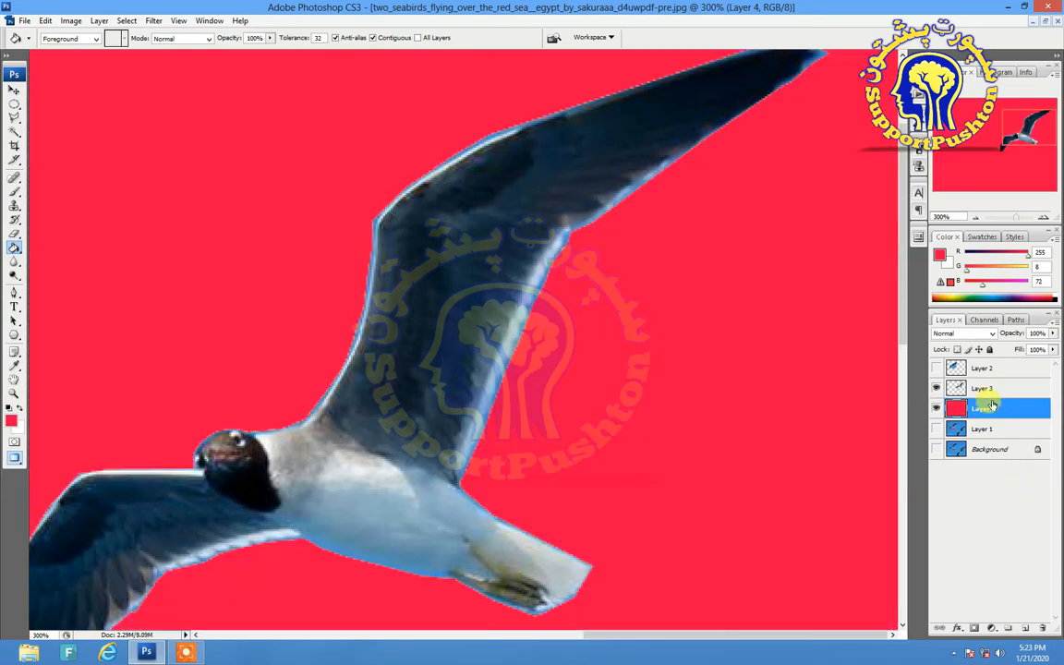
Make Layer 3 active and select the empty area around the bird with the Magic Wand, clearing the earlier Layer 4 selection.
{"action": "left_click_drag", "start_coordinate": [14, 134], "coordinate": [57, 148]}
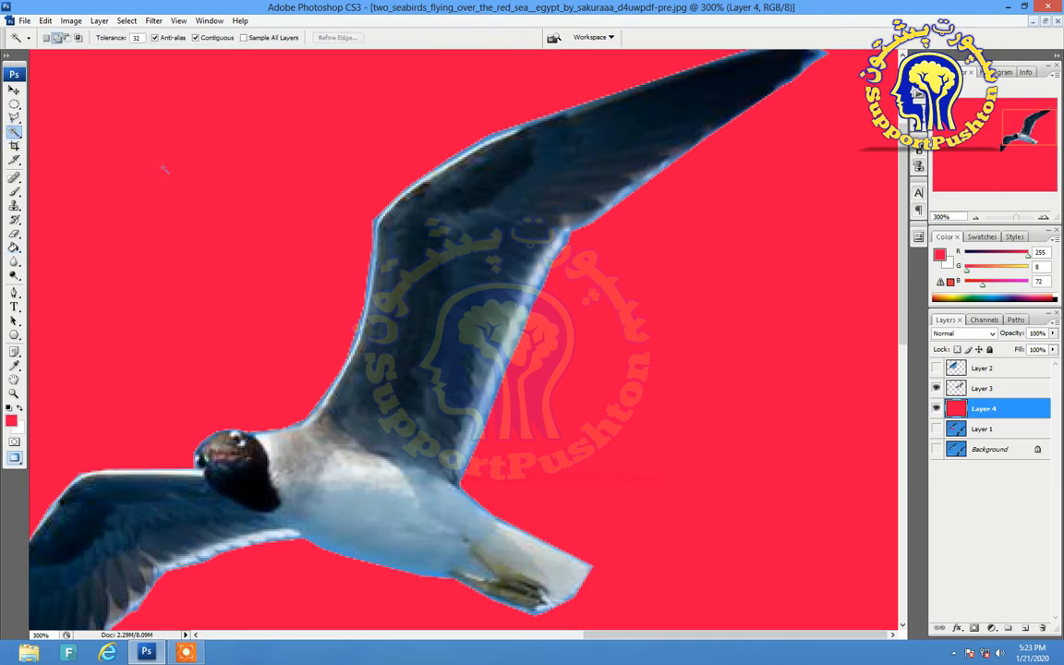
{"action": "left_click", "coordinate": [167, 170]}
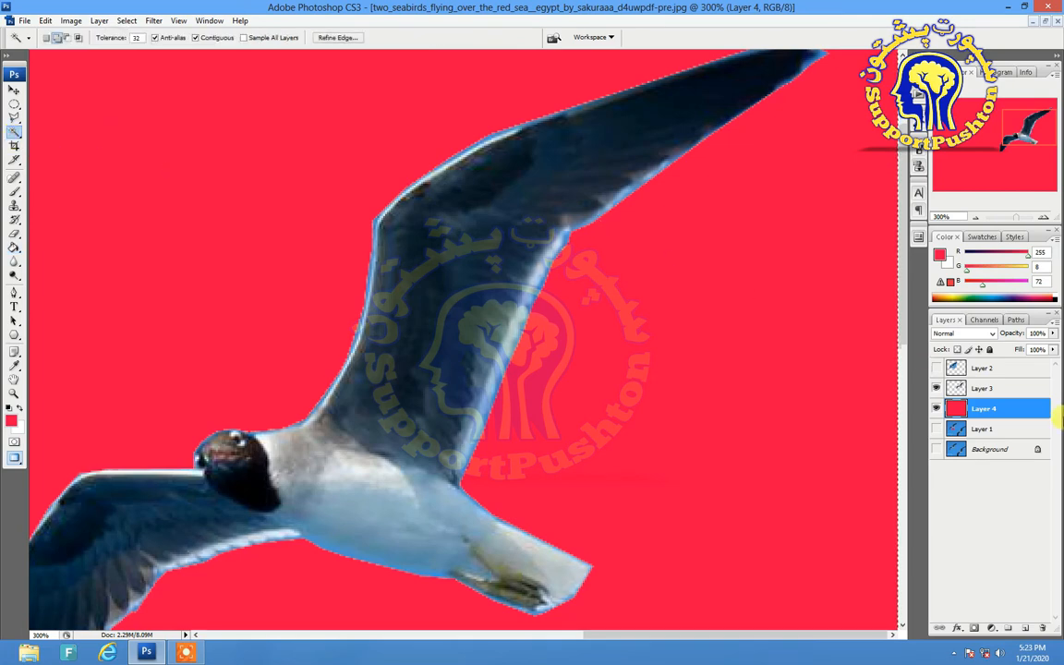
{"action": "left_click", "coordinate": [1027, 386]}
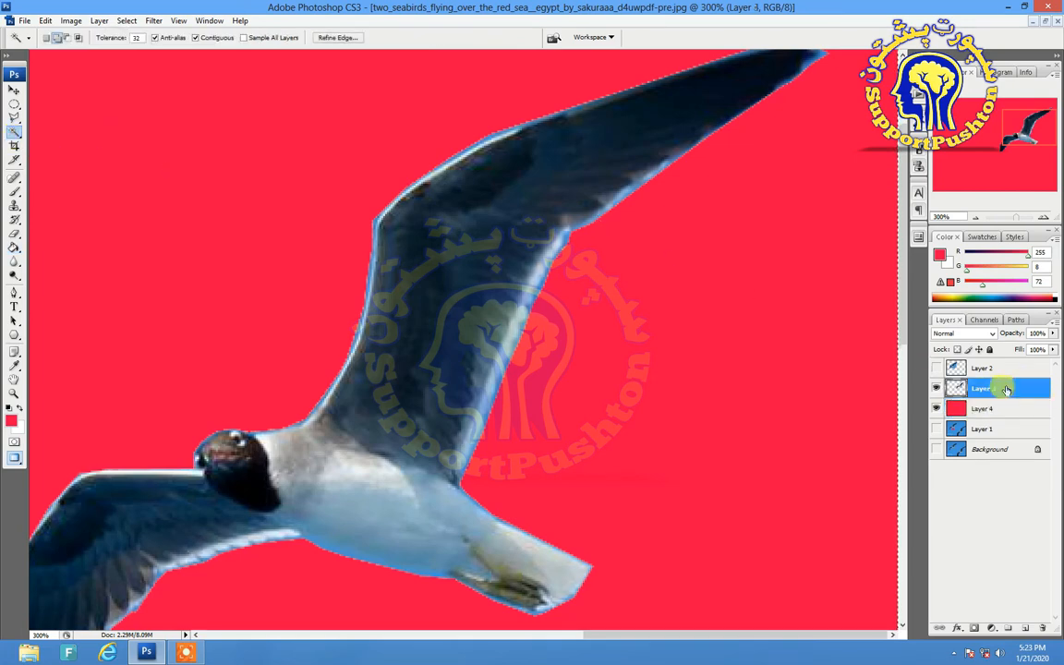
{"action": "left_click", "coordinate": [753, 334]}
{"action": "key", "text": "ctrl+d"}
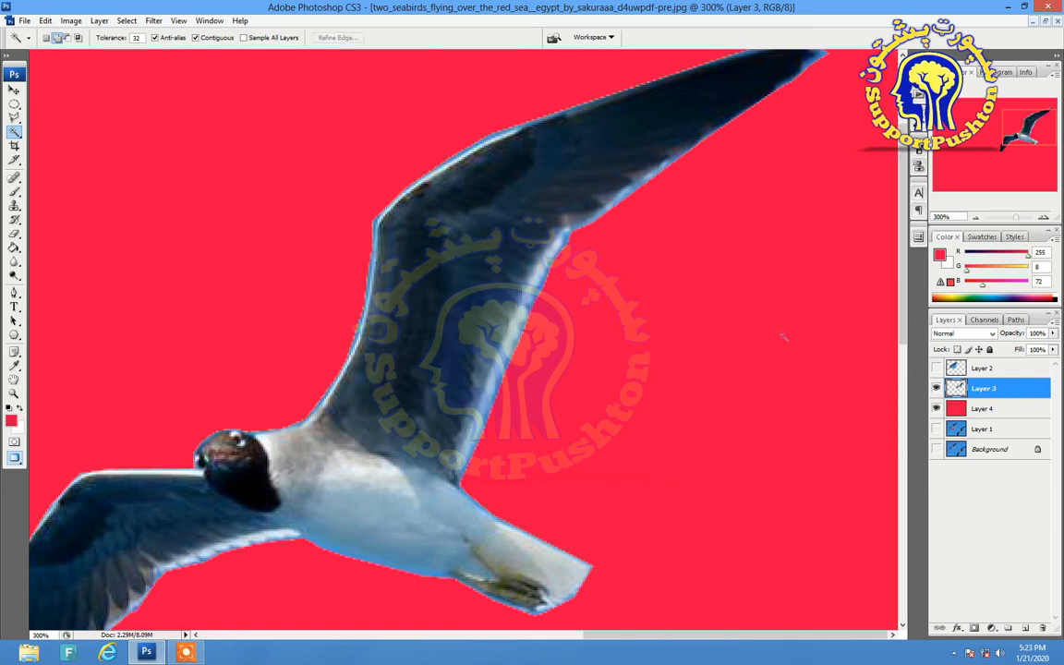
{"action": "left_click", "coordinate": [736, 308]}
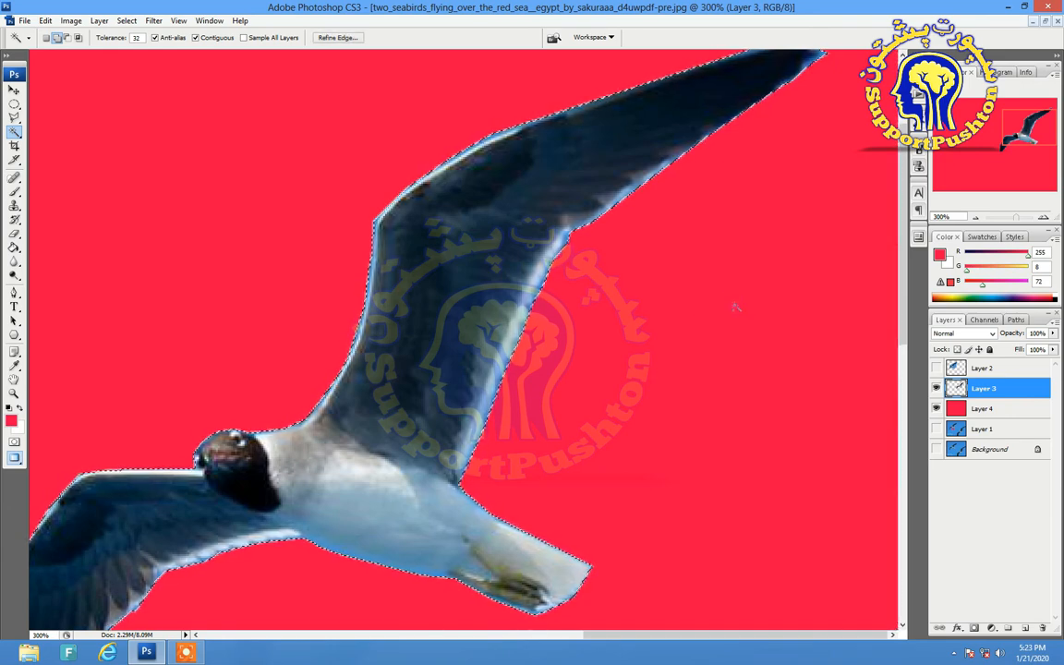
Switch to the Polygonal Lasso and feather the selection around the bird with a radius of 5 pixels.
{"action": "left_click", "coordinate": [16, 119]}
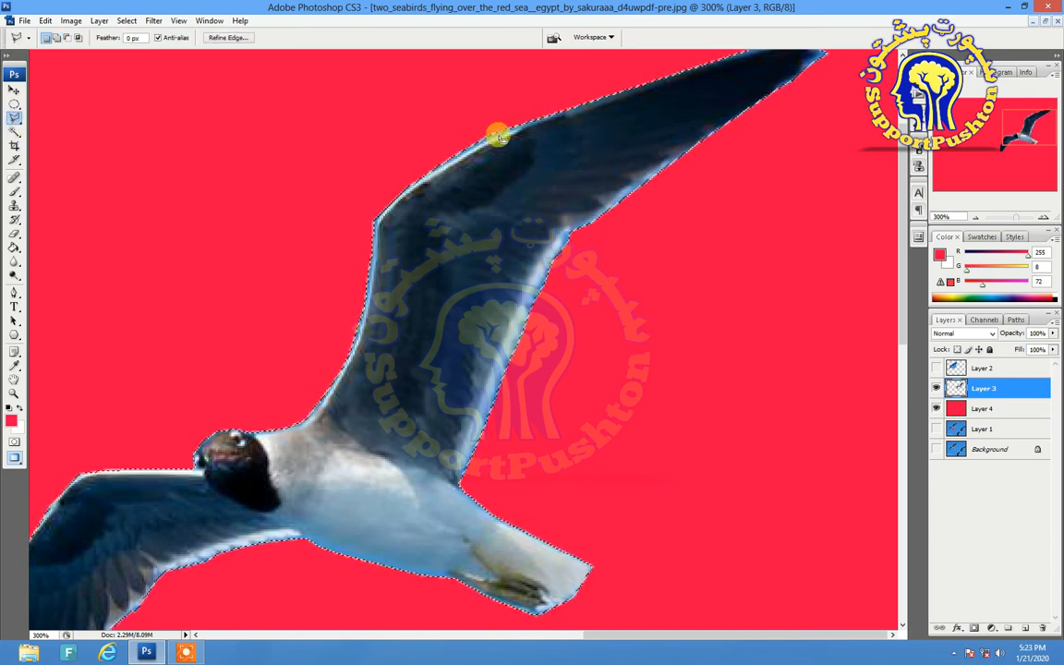
{"action": "left_click", "coordinate": [418, 256]}
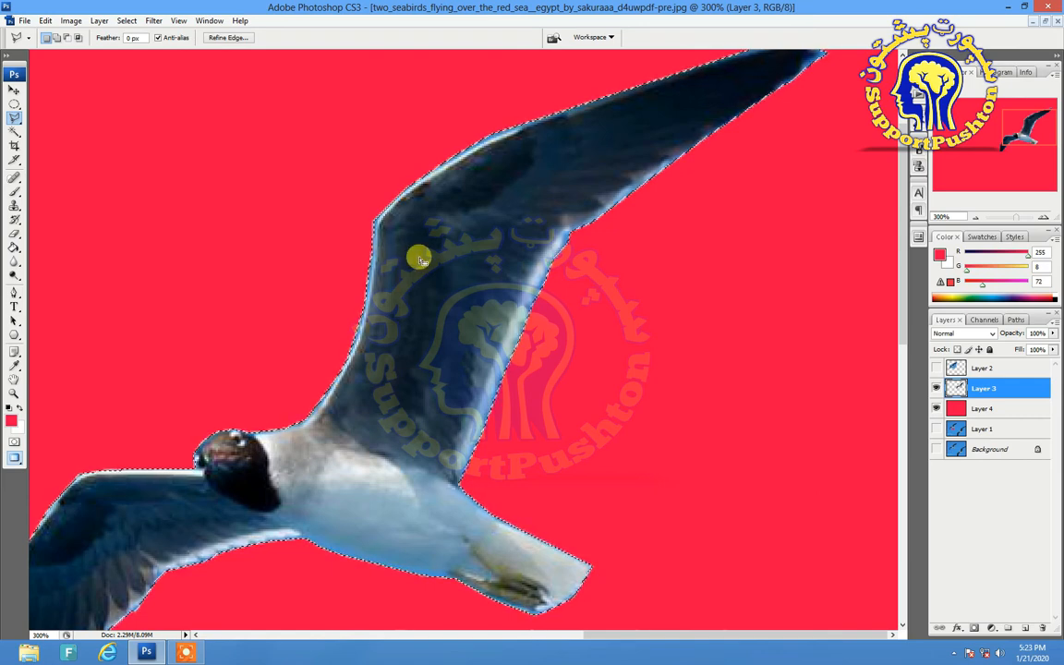
{"action": "right_click", "coordinate": [420, 262]}
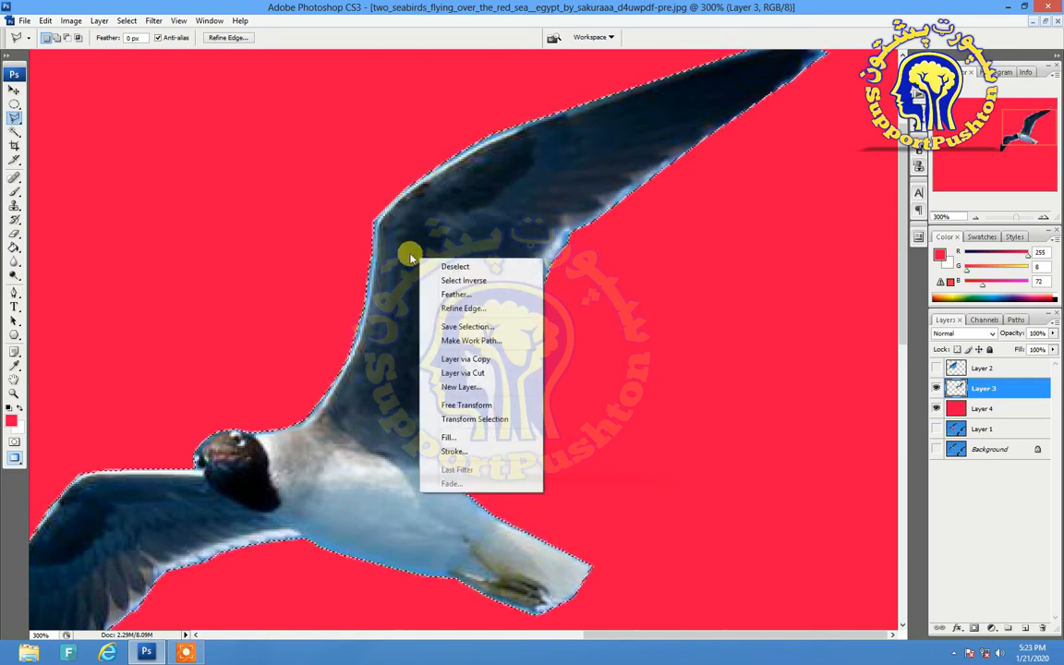
{"action": "left_click", "coordinate": [465, 294]}
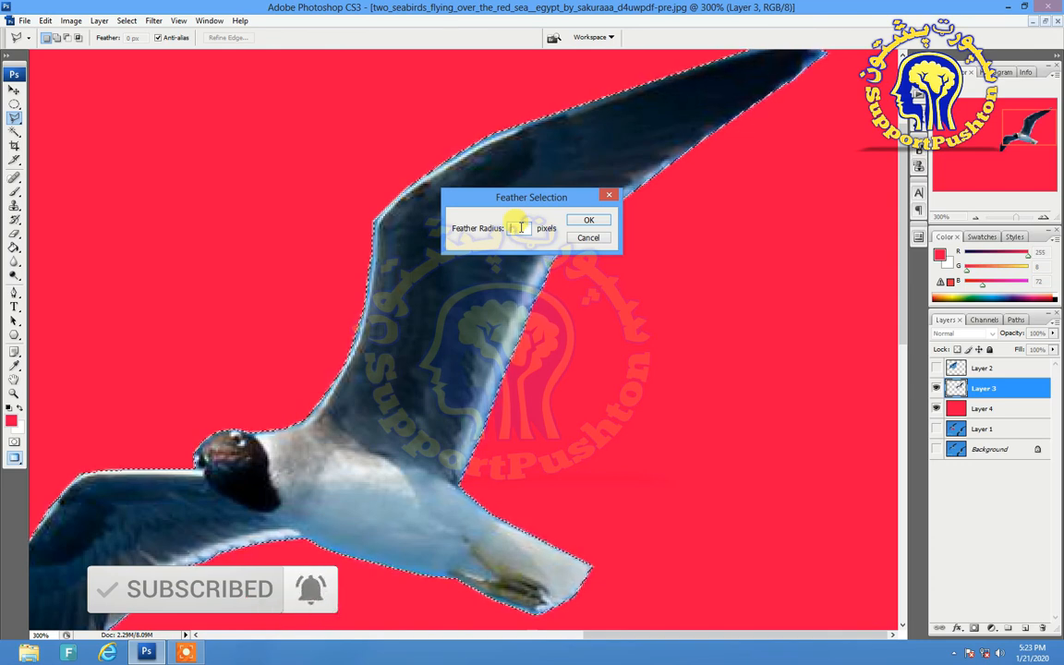
{"action": "type", "text": "5"}
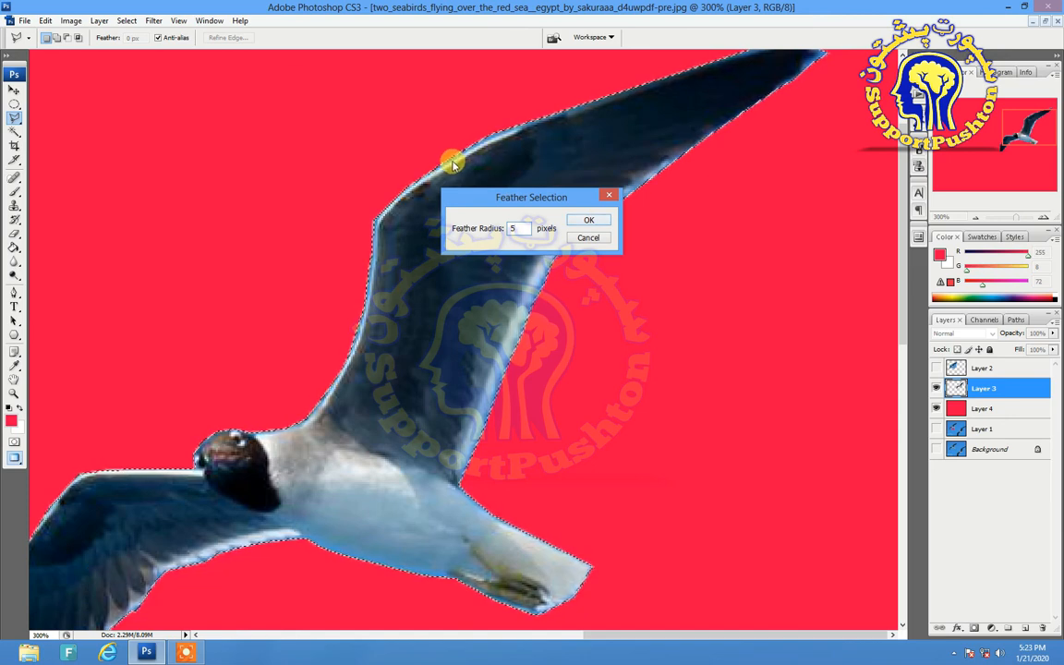
{"action": "left_click", "coordinate": [581, 221]}
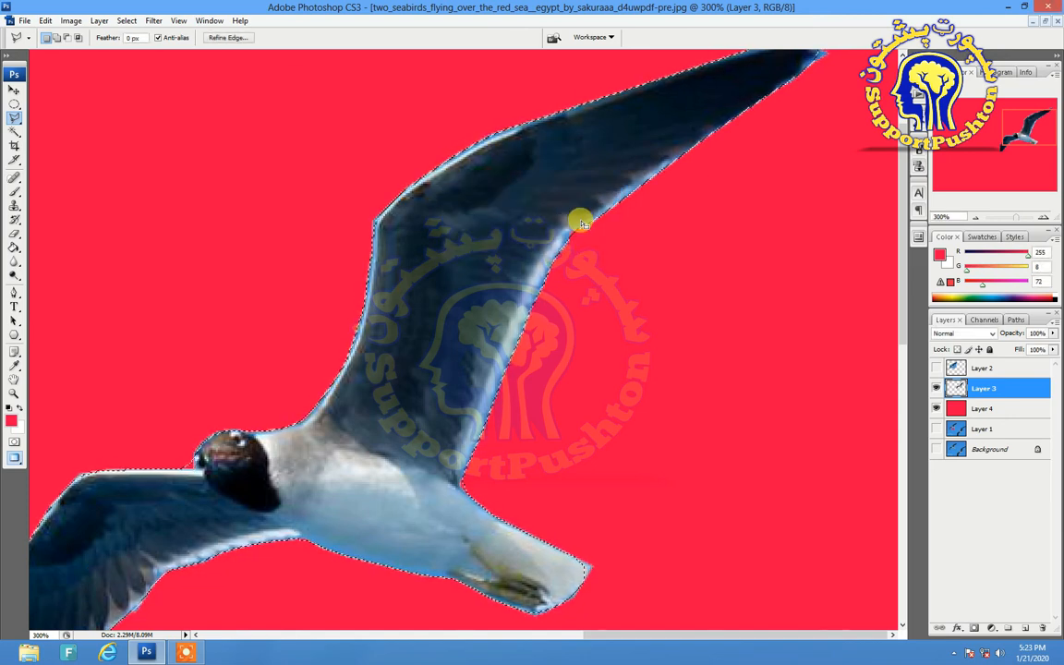
Feather the bird's selection again with a radius of 9 pixels, and clear the selection.
{"action": "right_click", "coordinate": [475, 220]}
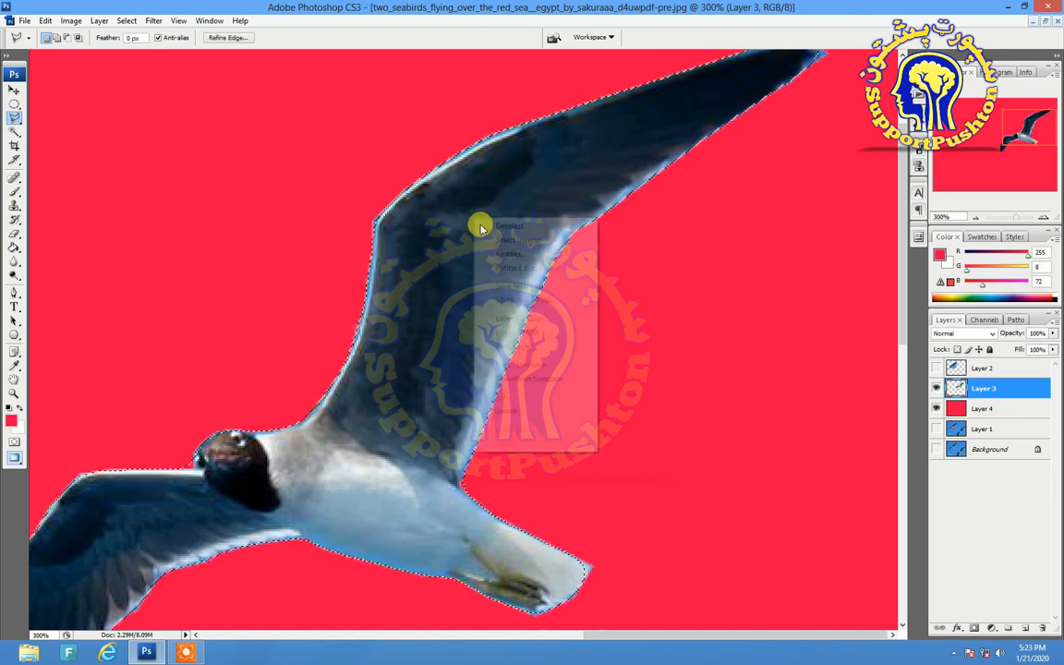
{"action": "left_click", "coordinate": [509, 253]}
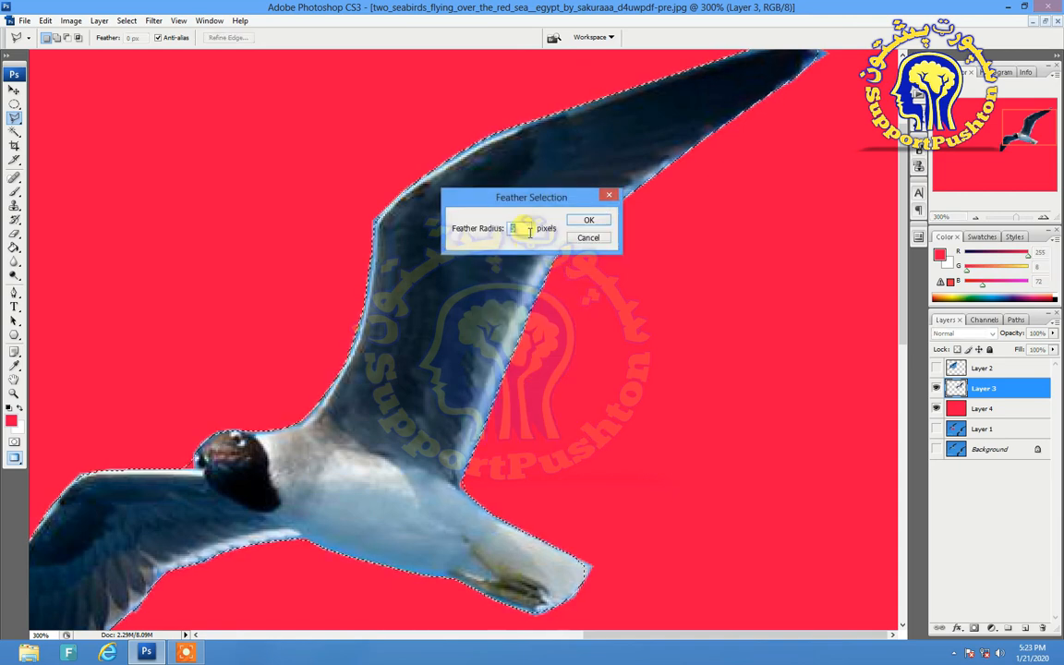
{"action": "type", "text": "9"}
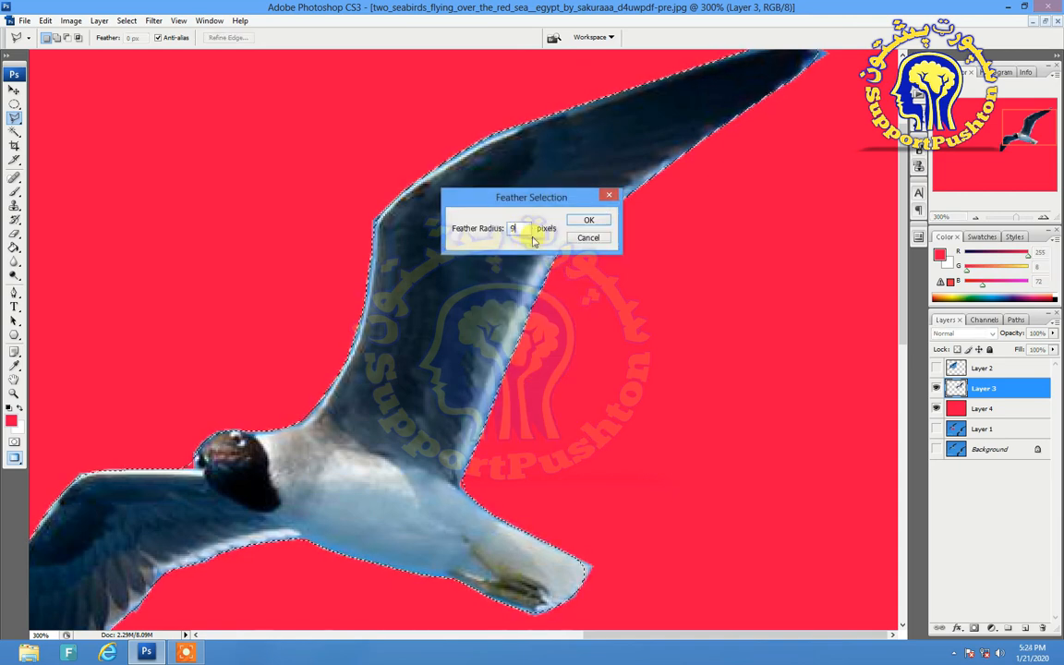
{"action": "left_click", "coordinate": [578, 223]}
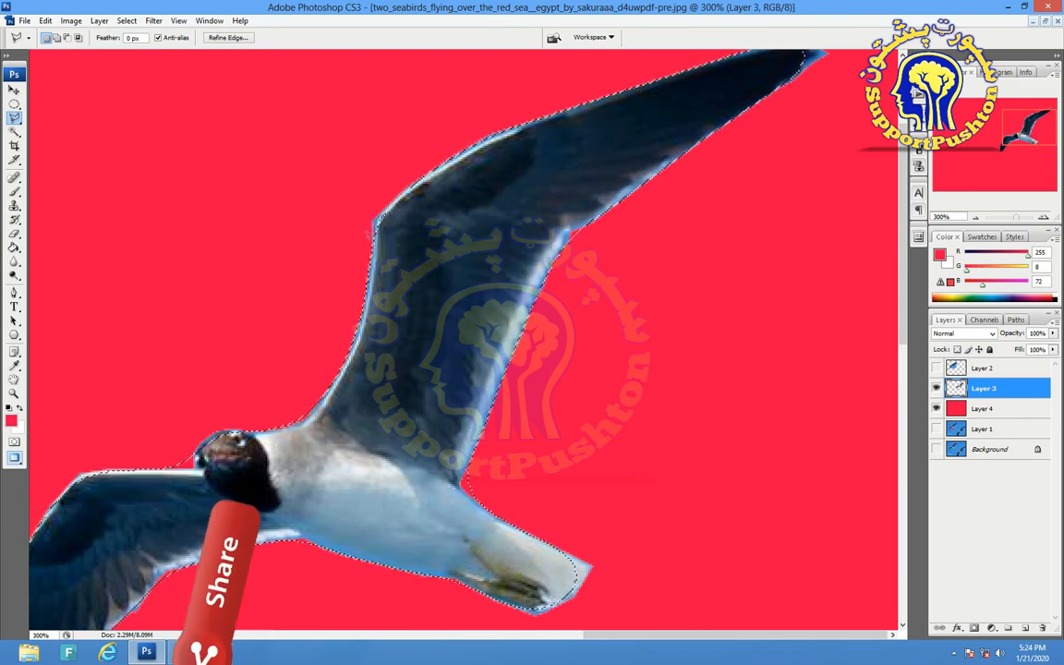
{"action": "key", "text": "Return"}
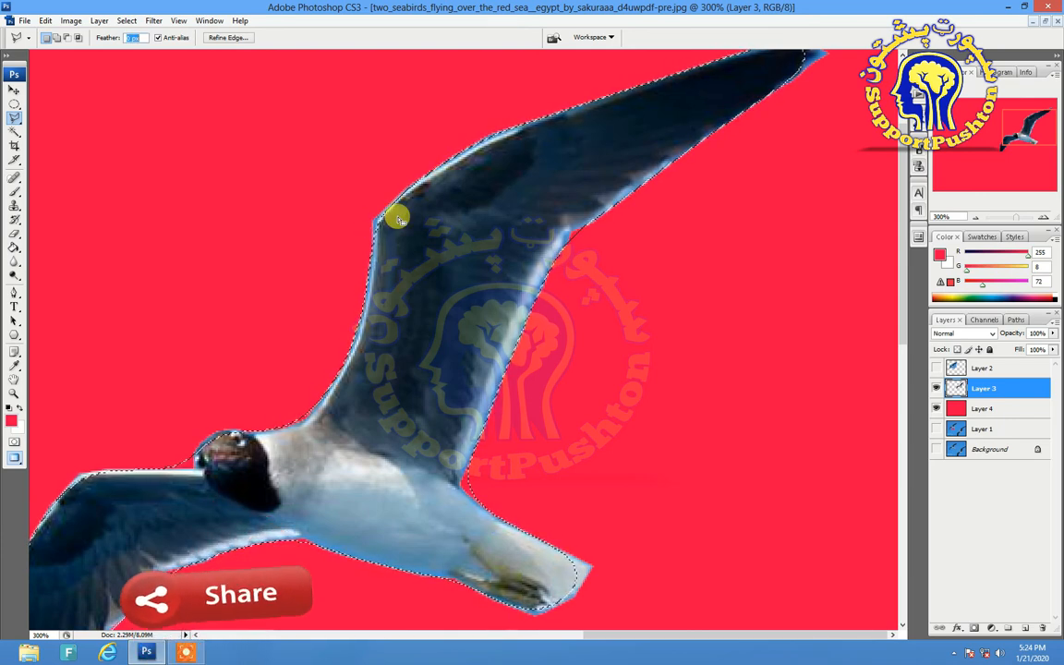
{"action": "key", "text": "Return"}
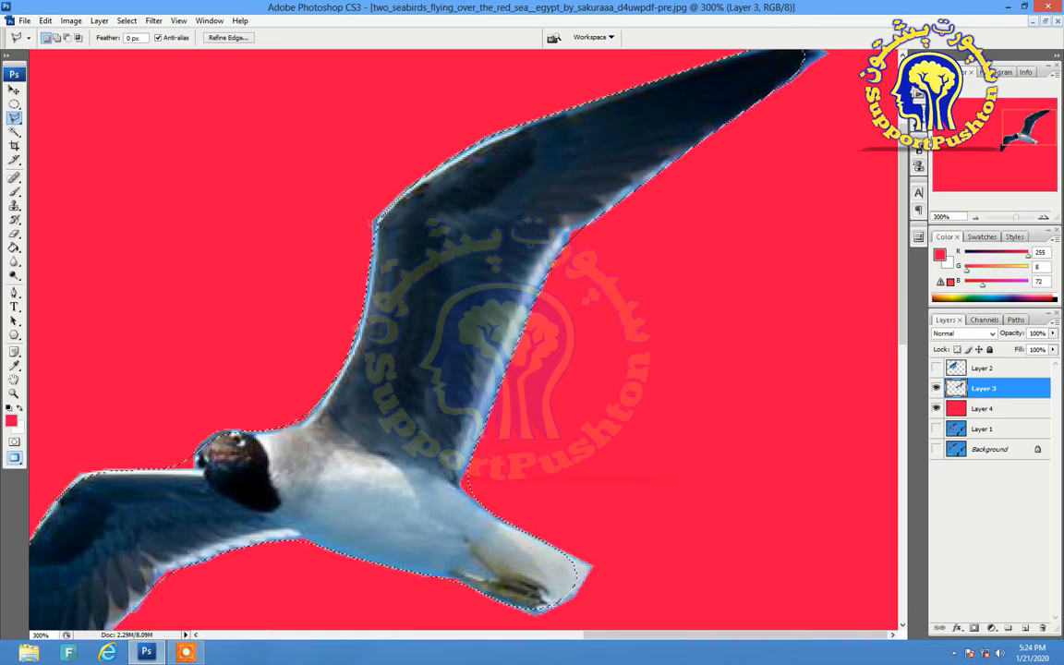
{"action": "left_click", "coordinate": [370, 230]}
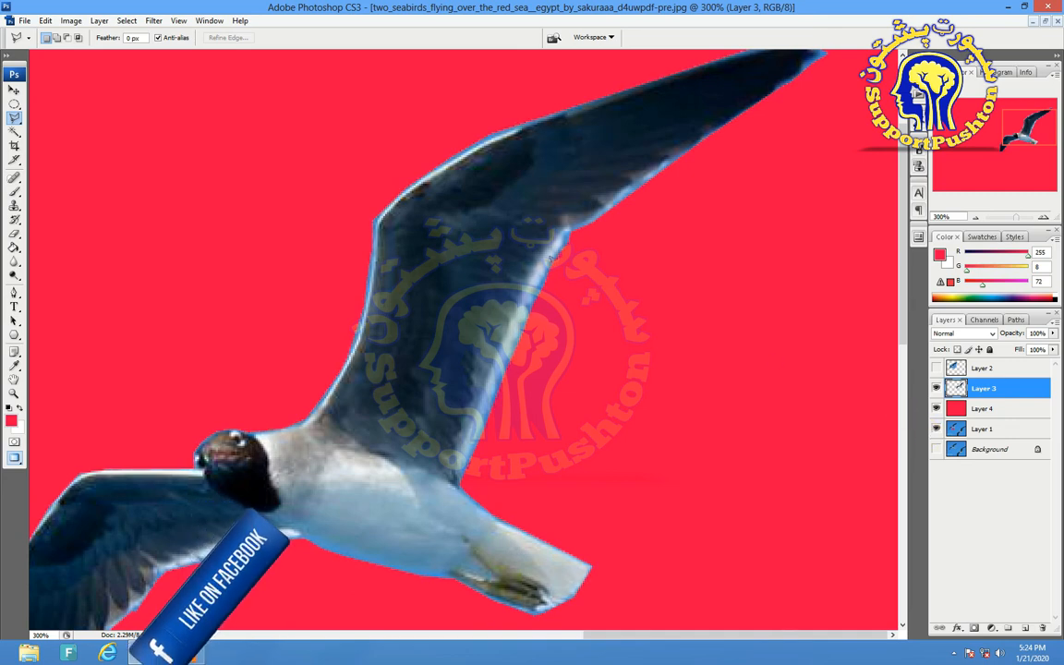
Hide the red Layer 4 to uncover the photo, and move the Layer 3 bird slightly up and to the right.
{"action": "left_click", "coordinate": [937, 408]}
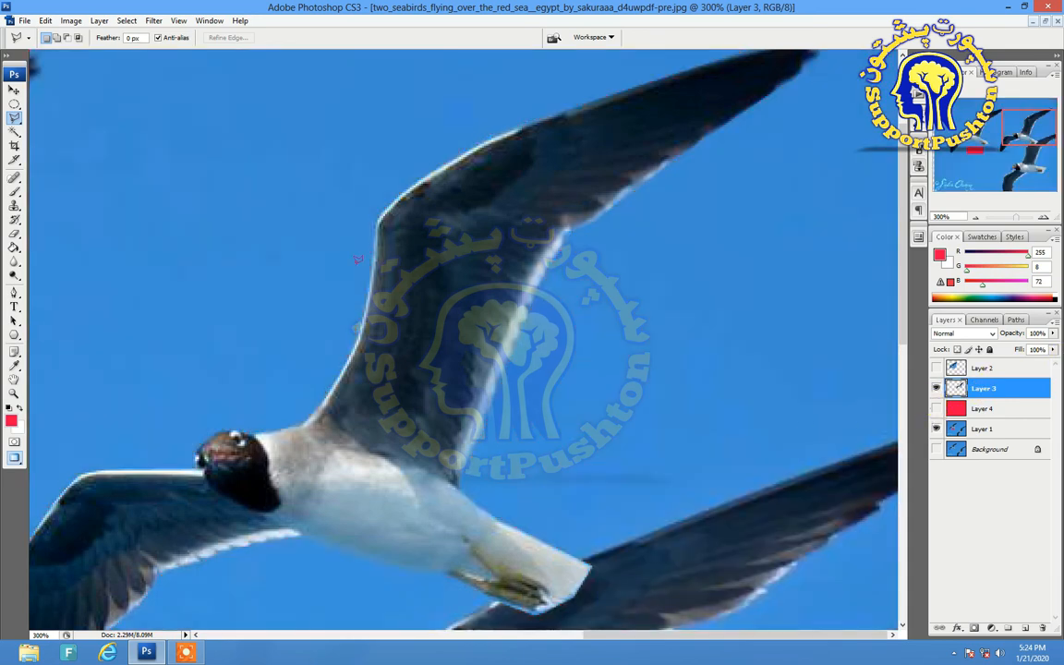
{"action": "left_click", "coordinate": [14, 89]}
{"action": "left_click_drag", "start_coordinate": [339, 415], "coordinate": [380, 340]}
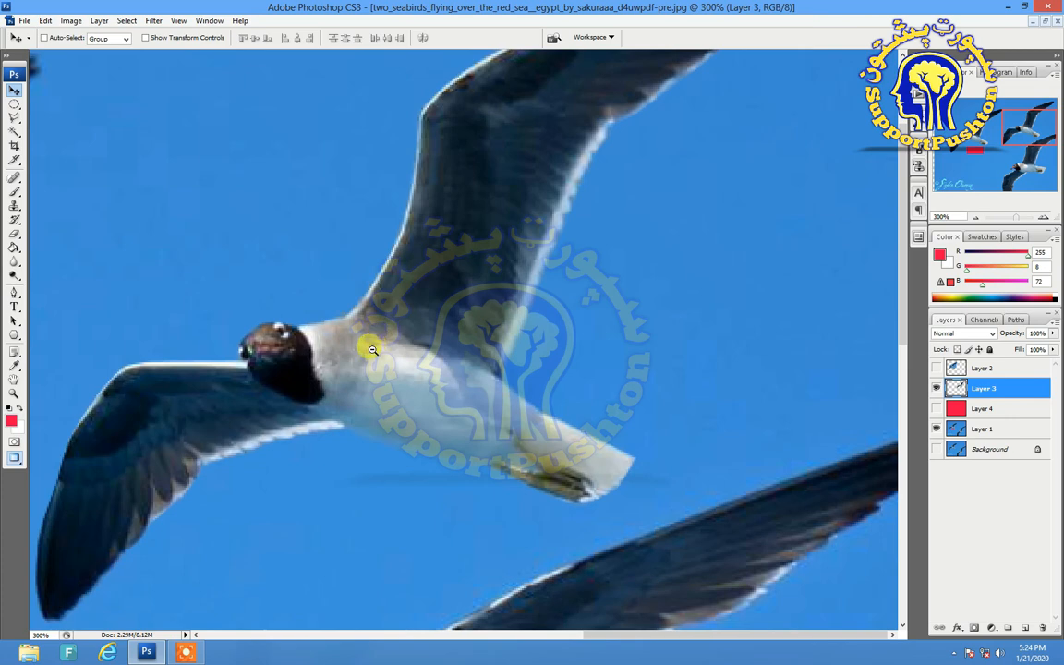
{"action": "left_click", "coordinate": [369, 346], "text": "alt"}
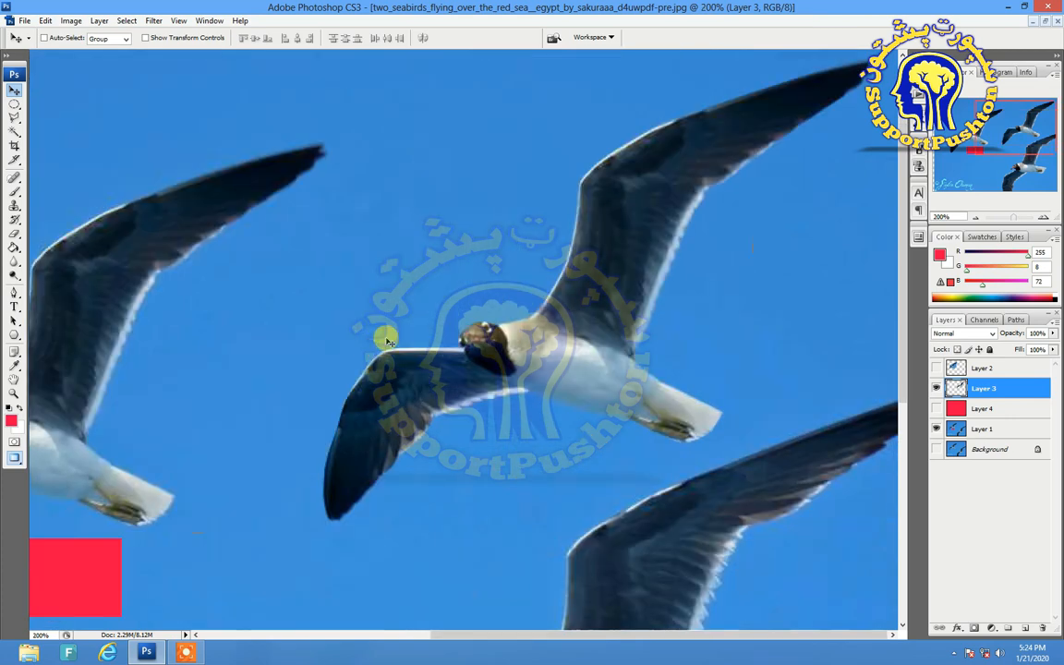
Pick the Magnetic Lasso, return to the Move tool and shift the Layer 3 bird a little further up and right.
{"action": "left_click", "coordinate": [14, 115]}
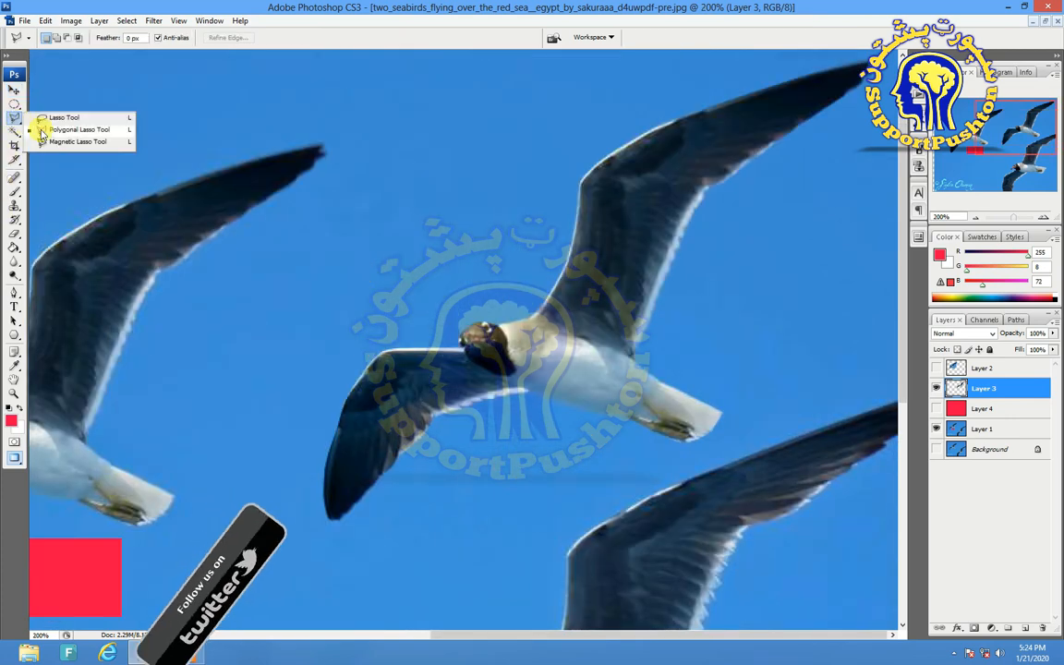
{"action": "left_click", "coordinate": [60, 143]}
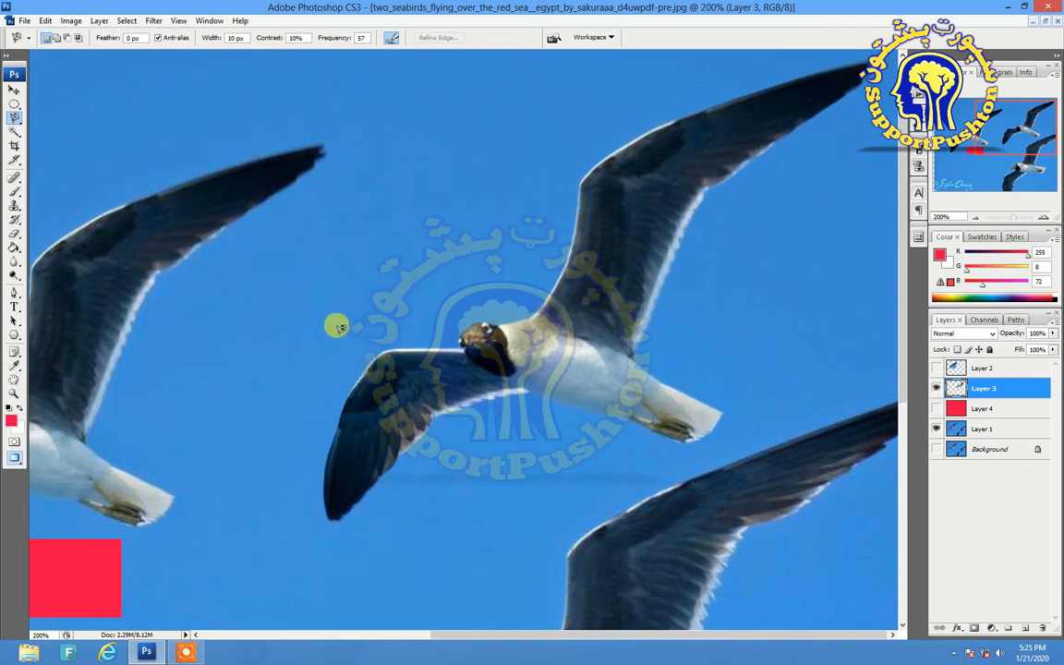
{"action": "left_click", "coordinate": [14, 90]}
{"action": "left_click_drag", "start_coordinate": [228, 280], "coordinate": [245, 107]}
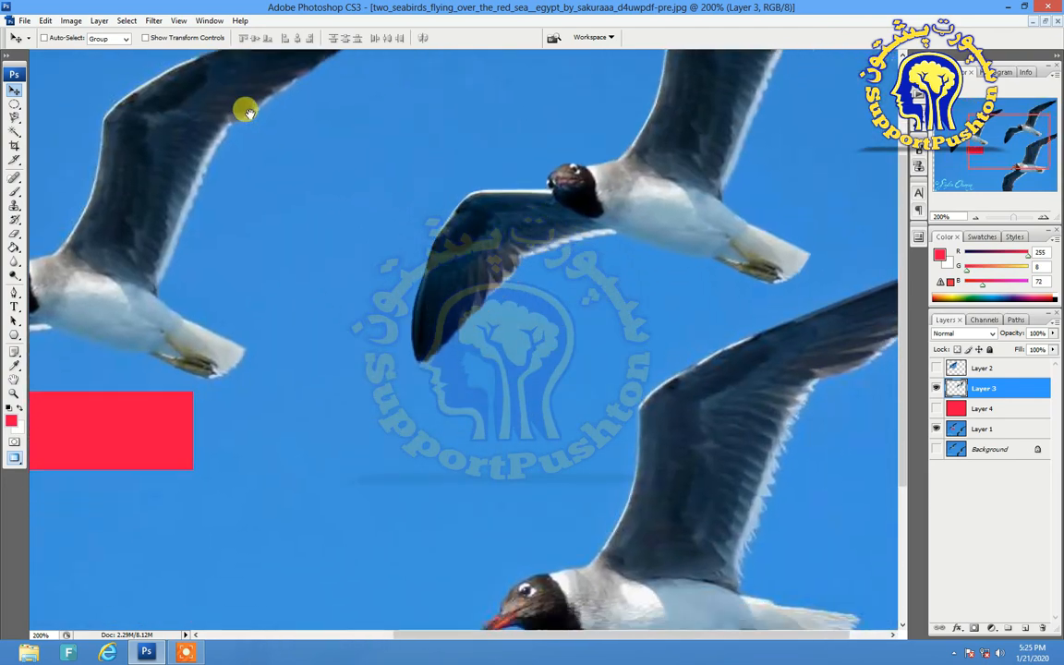
Trace the edge of the lower large bird's raised wing with the Magnetic Lasso, starting where the wing meets the neck.
{"action": "left_click_drag", "start_coordinate": [478, 404], "coordinate": [340, 253]}
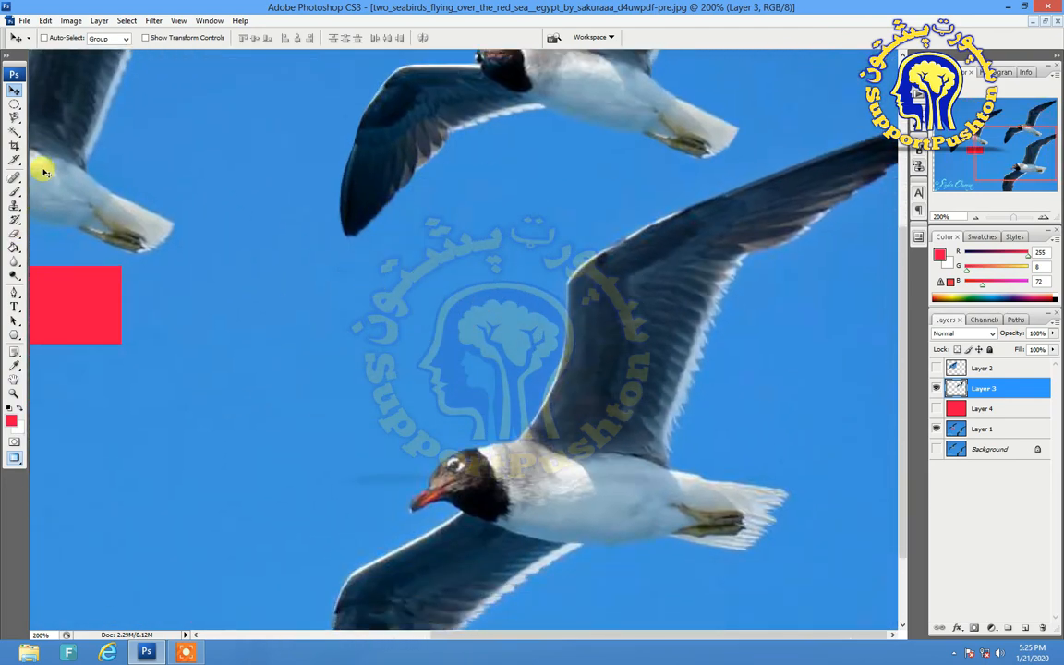
{"action": "left_click_drag", "start_coordinate": [14, 118], "coordinate": [50, 141]}
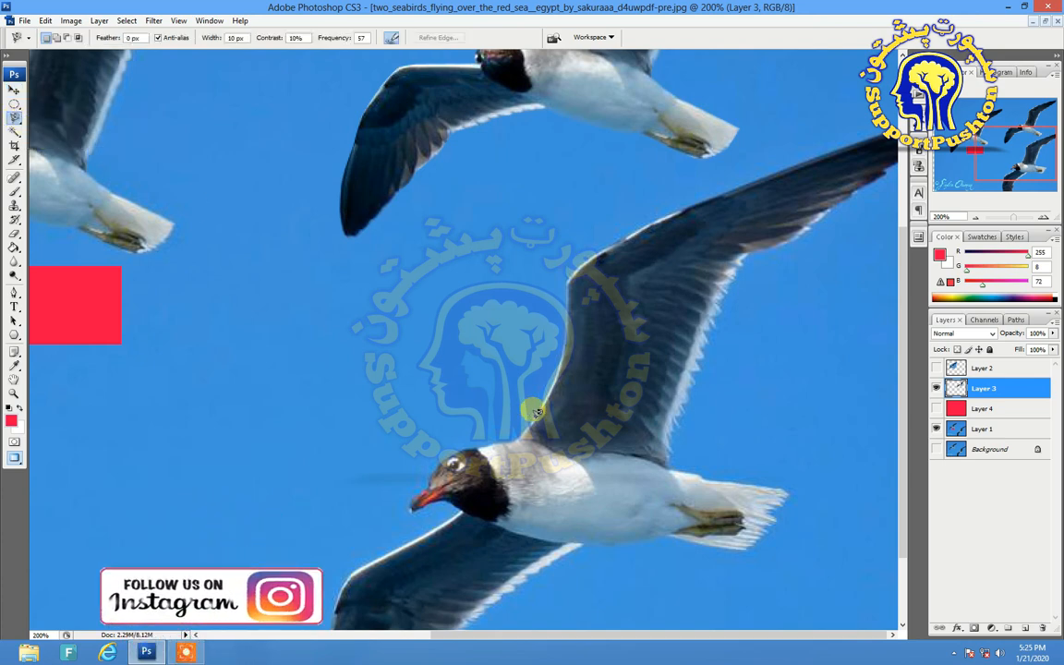
{"action": "left_click", "coordinate": [533, 406]}
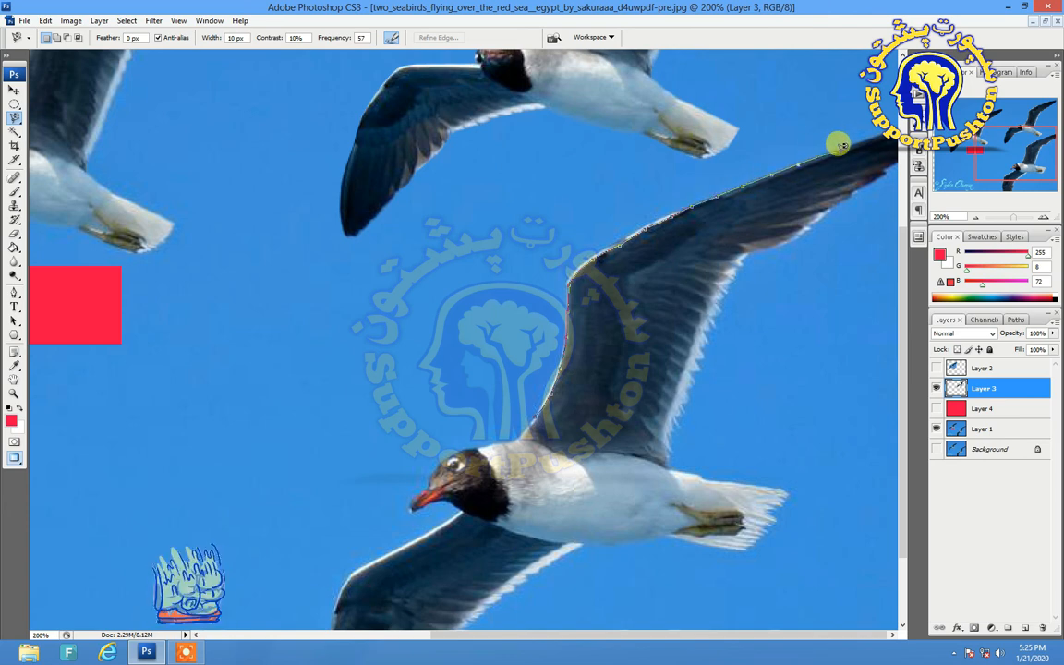
{"action": "mouse_move", "coordinate": [847, 150]}
{"action": "left_mouse_down"}
{"action": "mouse_move", "coordinate": [737, 193]}
{"action": "mouse_move", "coordinate": [752, 171]}
{"action": "left_mouse_up"}
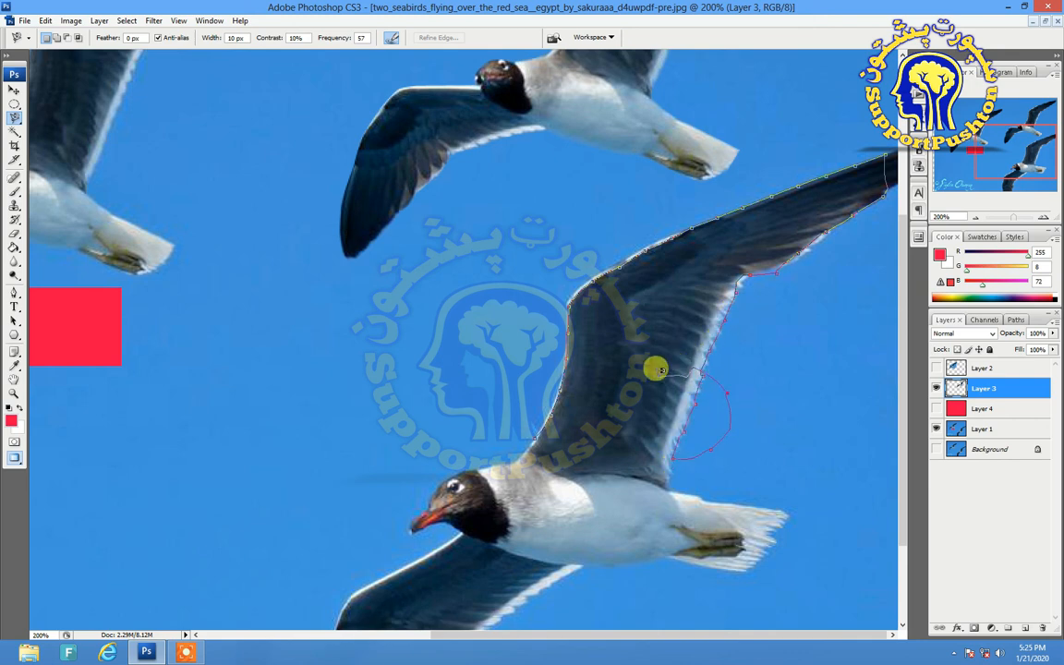
Delete the stray anchor points beside the wing's trailing edge, and close the Magnetic Lasso path into a selection.
{"action": "key", "text": "BackSpace"}
{"action": "key", "text": "BackSpace"}
{"action": "key", "text": "BackSpace"}
{"action": "key", "text": "BackSpace"}
{"action": "key", "text": "BackSpace"}
{"action": "key", "text": "BackSpace"}
{"action": "key", "text": "BackSpace"}
{"action": "key", "text": "BackSpace"}
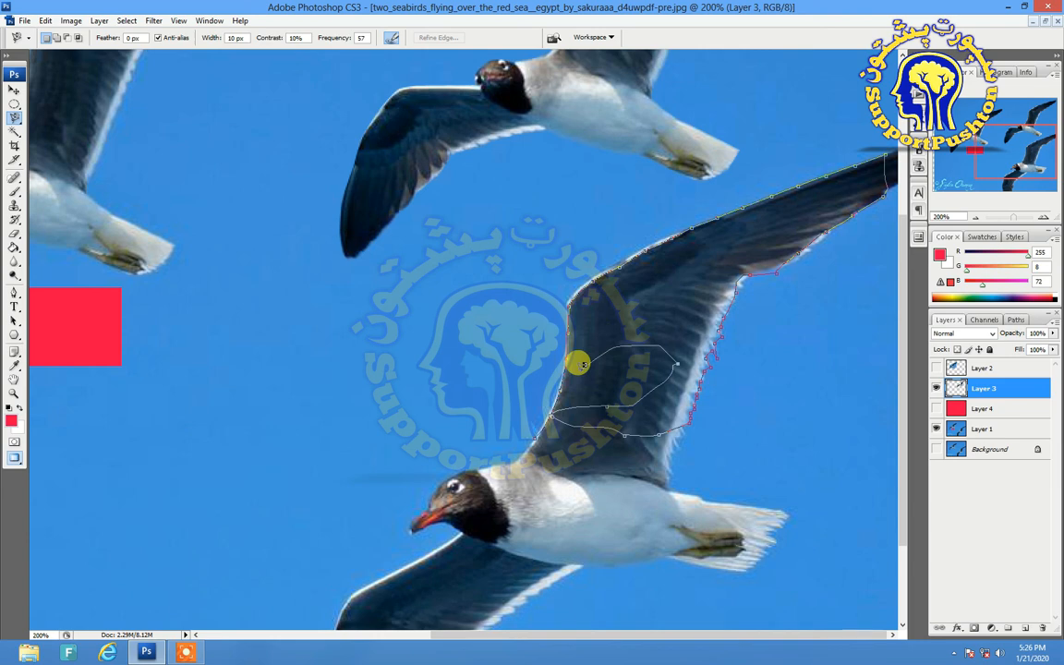
{"action": "key", "text": "Tab"}
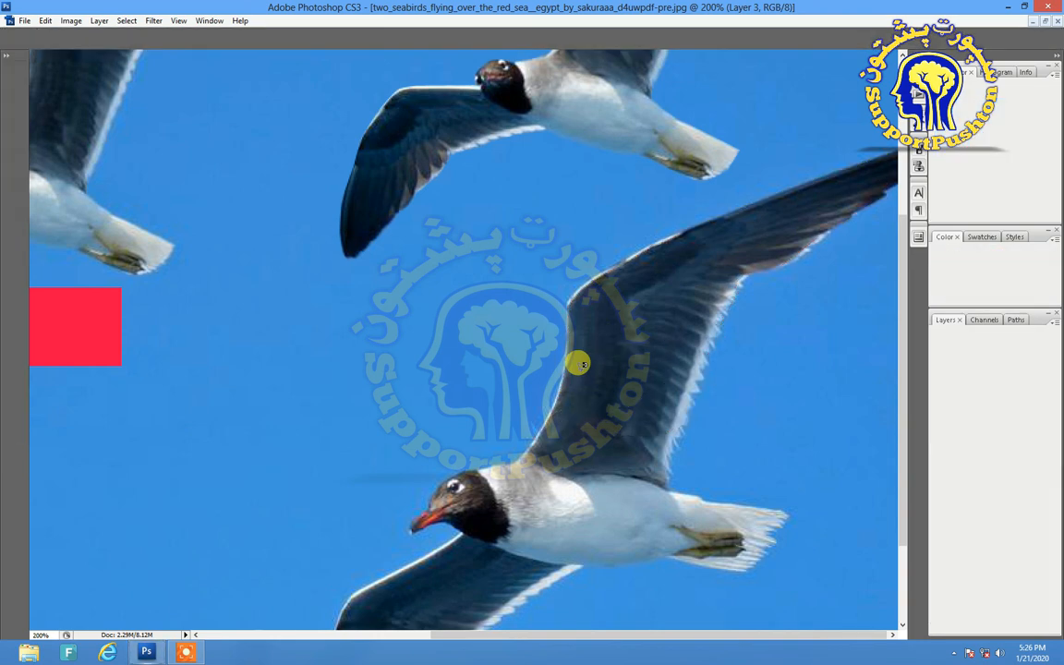
{"action": "key", "text": "Tab"}
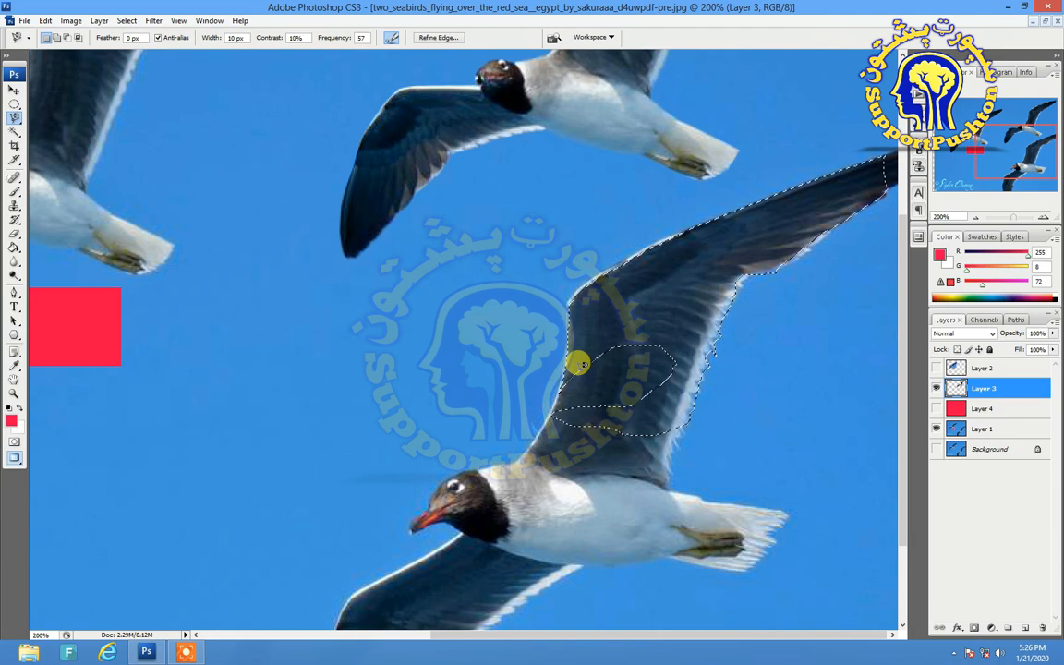